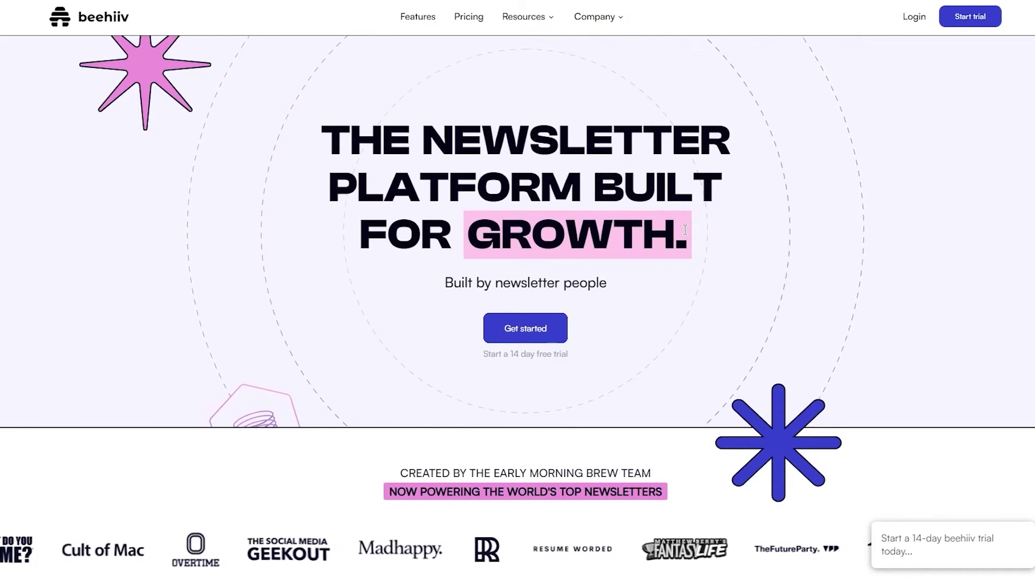
- Look through the beehiiv homepage from the headline to the footer, including the Create, Publish, Grow and testimonial sections
{"action": "scroll", "coordinate": [685, 226], "scroll_direction": "down", "scroll_amount": 15}
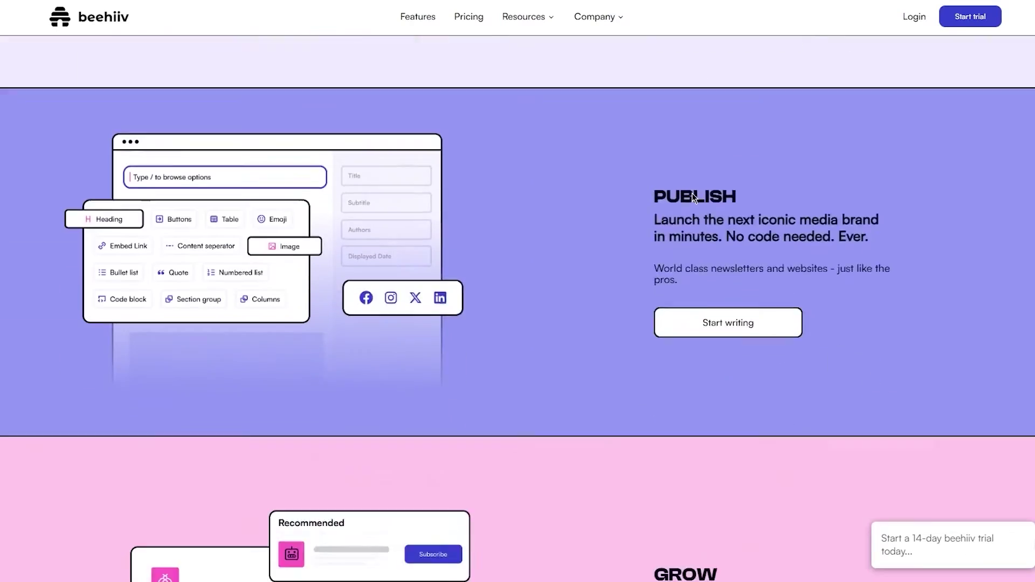
{"action": "scroll", "coordinate": [692, 194], "scroll_direction": "down", "scroll_amount": 20}
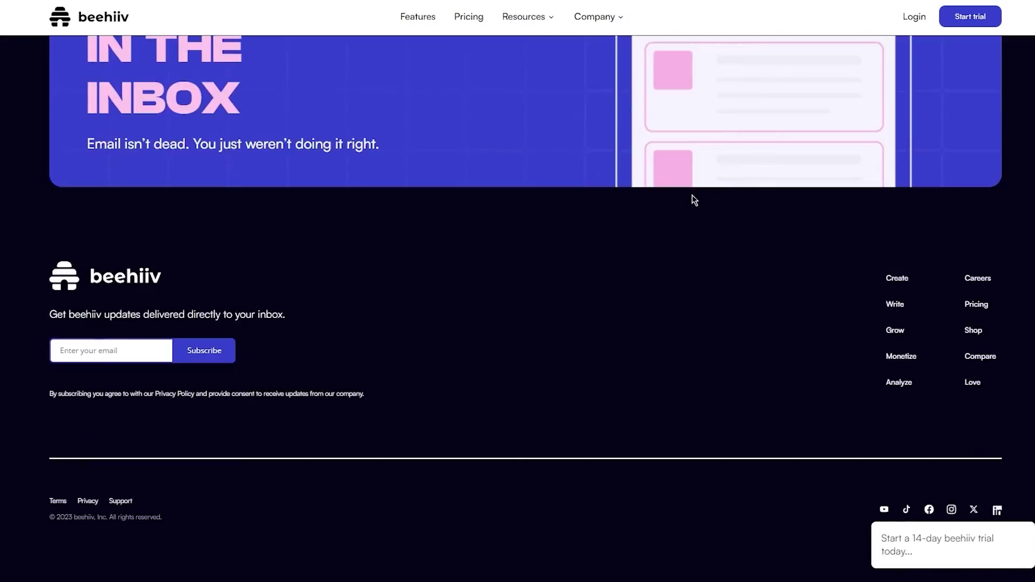
{"action": "scroll", "coordinate": [120, 129], "scroll_direction": "up", "scroll_amount": 20}
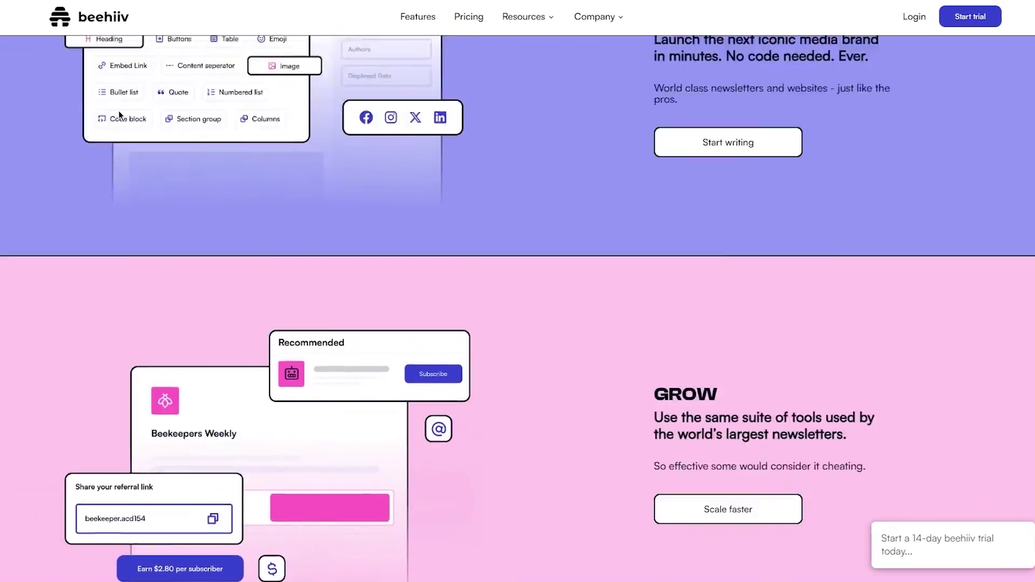
{"action": "scroll", "coordinate": [121, 111], "scroll_direction": "up", "scroll_amount": 10}
{"action": "scroll", "coordinate": [512, 191], "scroll_direction": "down", "scroll_amount": 12}
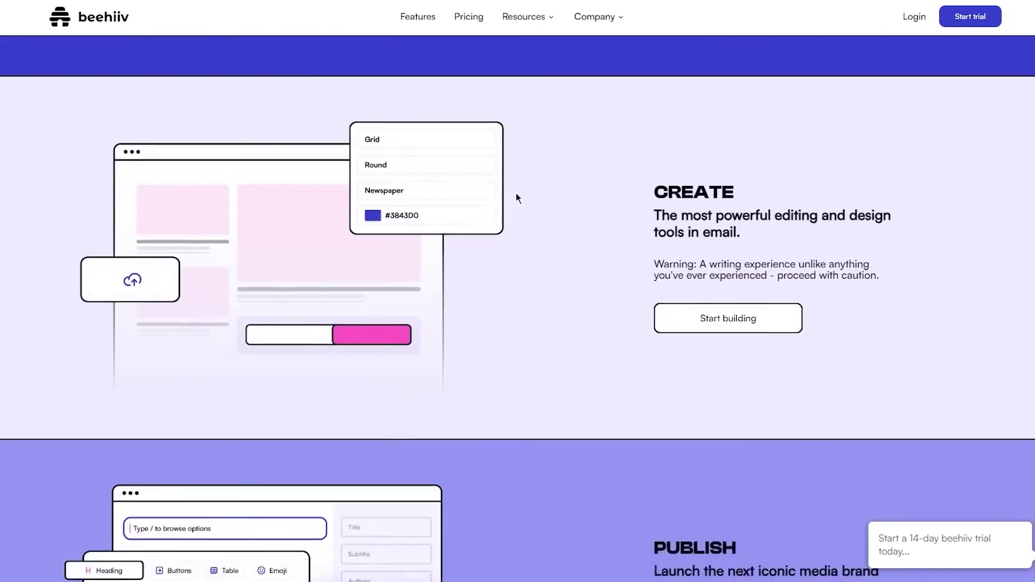
{"action": "scroll", "coordinate": [636, 124], "scroll_direction": "down", "scroll_amount": 15}
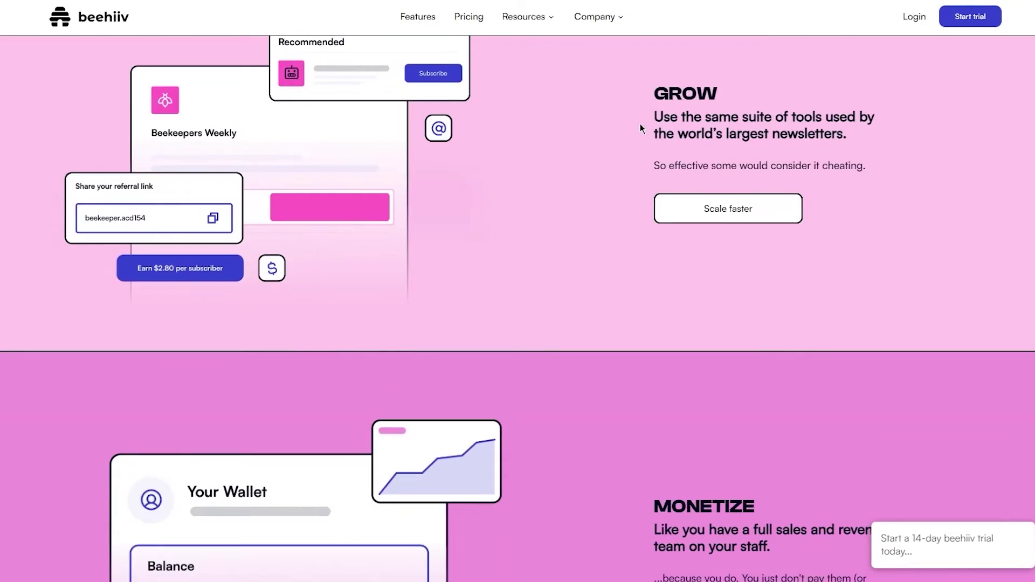
{"action": "scroll", "coordinate": [644, 176], "scroll_direction": "down", "scroll_amount": 15}
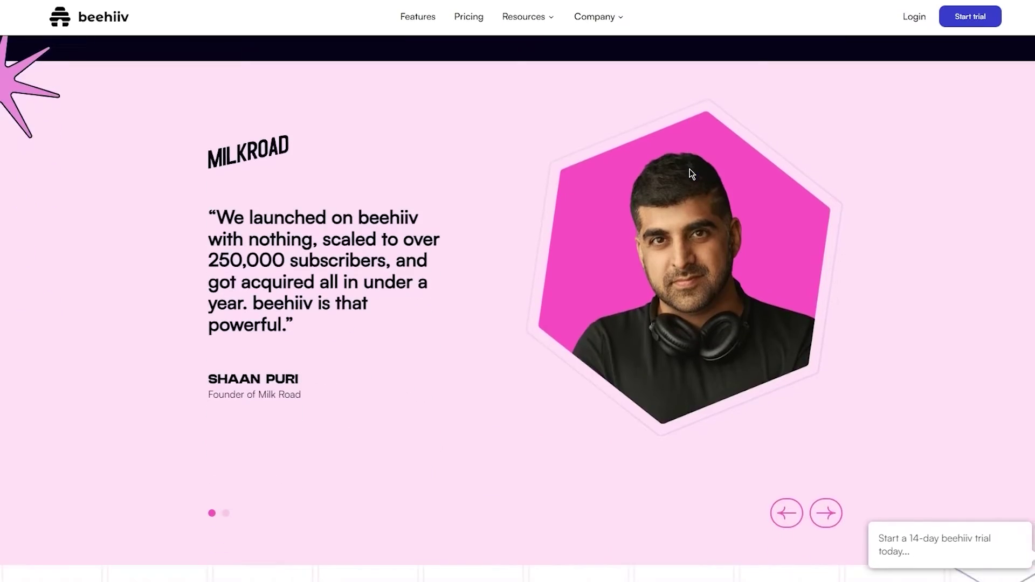
{"action": "scroll", "coordinate": [689, 180], "scroll_direction": "down", "scroll_amount": 10}
{"action": "scroll", "coordinate": [689, 180], "scroll_direction": "up", "scroll_amount": 7}
{"action": "scroll", "coordinate": [690, 185], "scroll_direction": "up", "scroll_amount": 20}
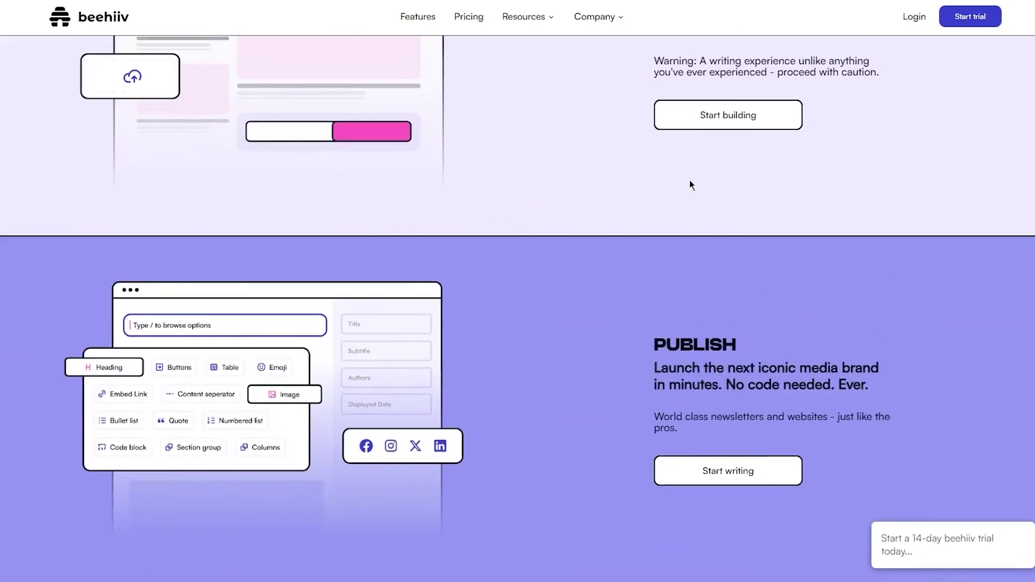
{"action": "scroll", "coordinate": [689, 185], "scroll_direction": "up", "scroll_amount": 5}
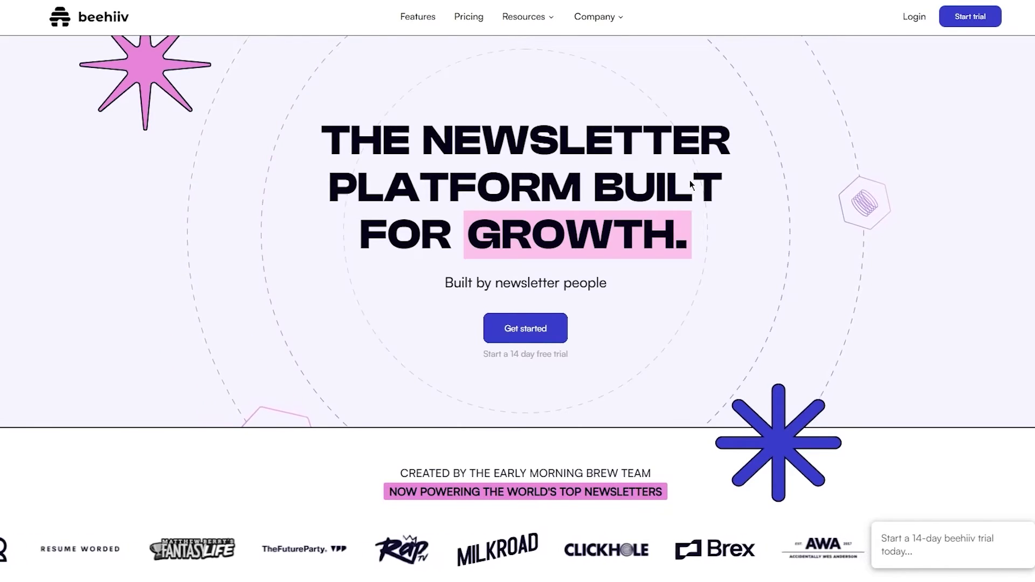
- Review the homepage's Grow, Milk Road testimonial, Monetize and Create sections again, and highlight the main headline
{"action": "scroll", "coordinate": [690, 182], "scroll_direction": "down", "scroll_amount": 15}
{"action": "scroll", "coordinate": [690, 181], "scroll_direction": "down", "scroll_amount": 20}
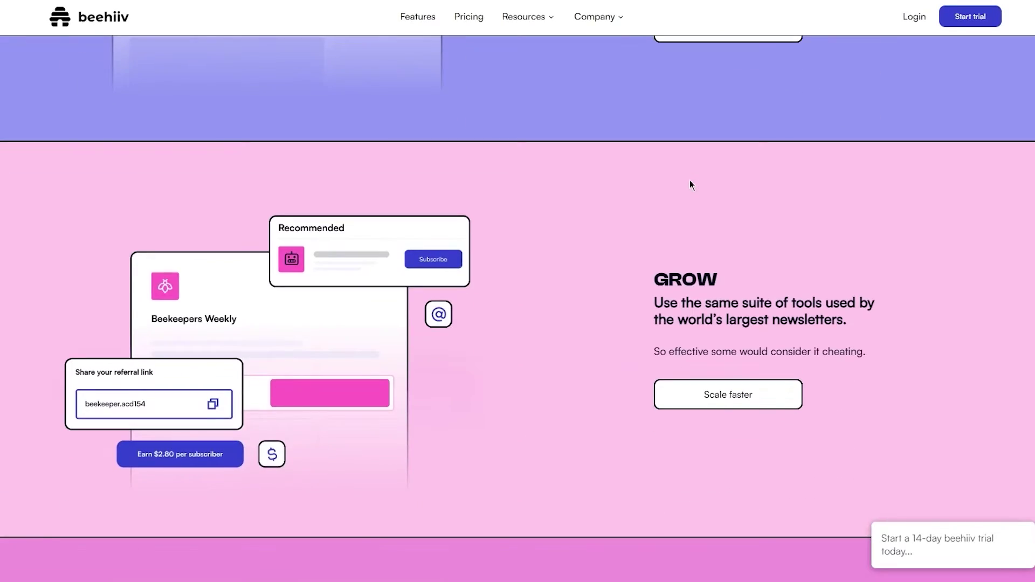
{"action": "scroll", "coordinate": [689, 181], "scroll_direction": "down", "scroll_amount": 18}
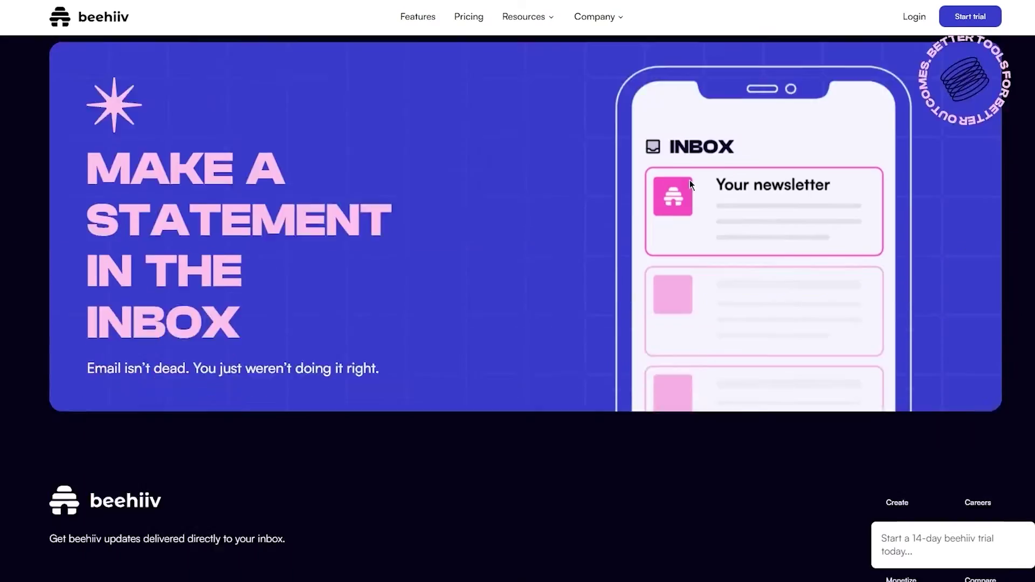
{"action": "scroll", "coordinate": [689, 181], "scroll_direction": "up", "scroll_amount": 7}
{"action": "scroll", "coordinate": [690, 181], "scroll_direction": "up", "scroll_amount": 5}
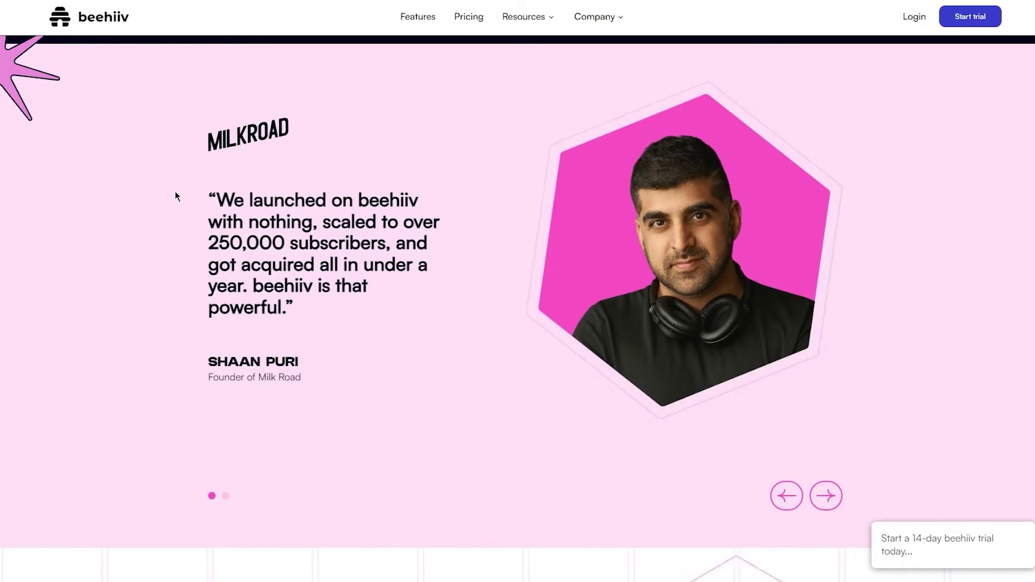
{"action": "scroll", "coordinate": [620, 285], "scroll_direction": "up", "scroll_amount": 15}
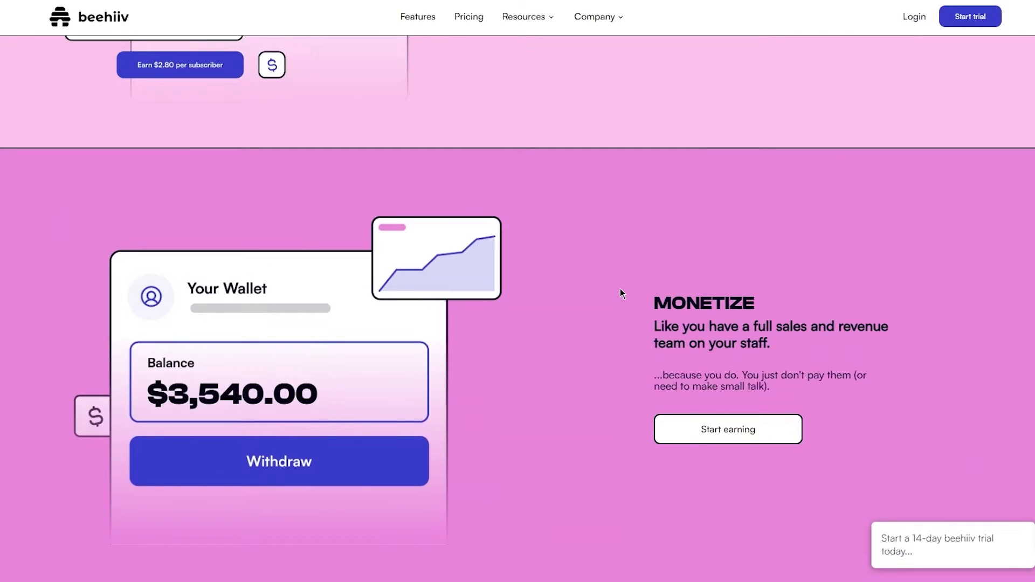
{"action": "scroll", "coordinate": [619, 292], "scroll_direction": "up", "scroll_amount": 10}
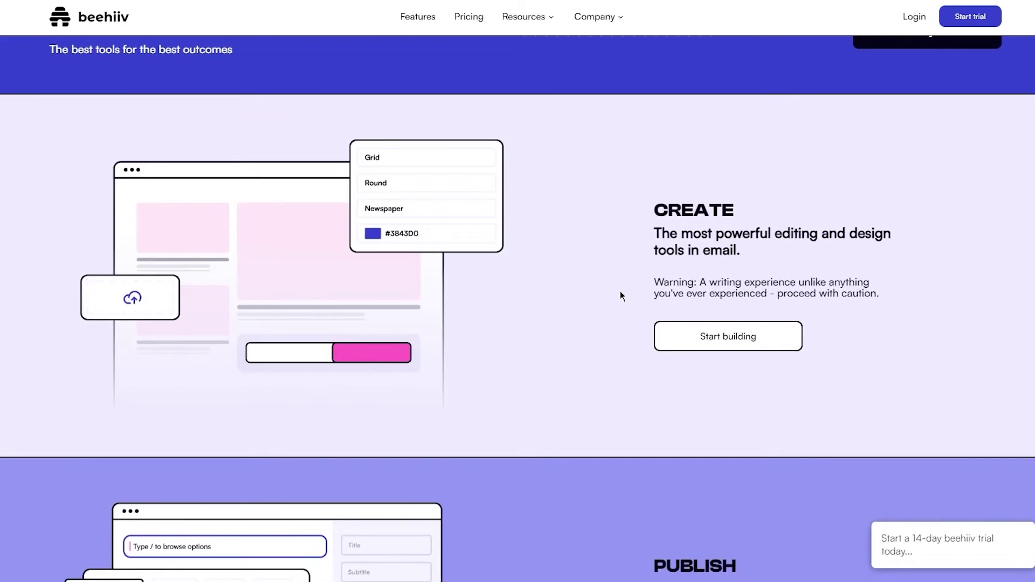
{"action": "scroll", "coordinate": [620, 295], "scroll_direction": "down", "scroll_amount": 2}
{"action": "scroll", "coordinate": [727, 429], "scroll_direction": "up", "scroll_amount": 10}
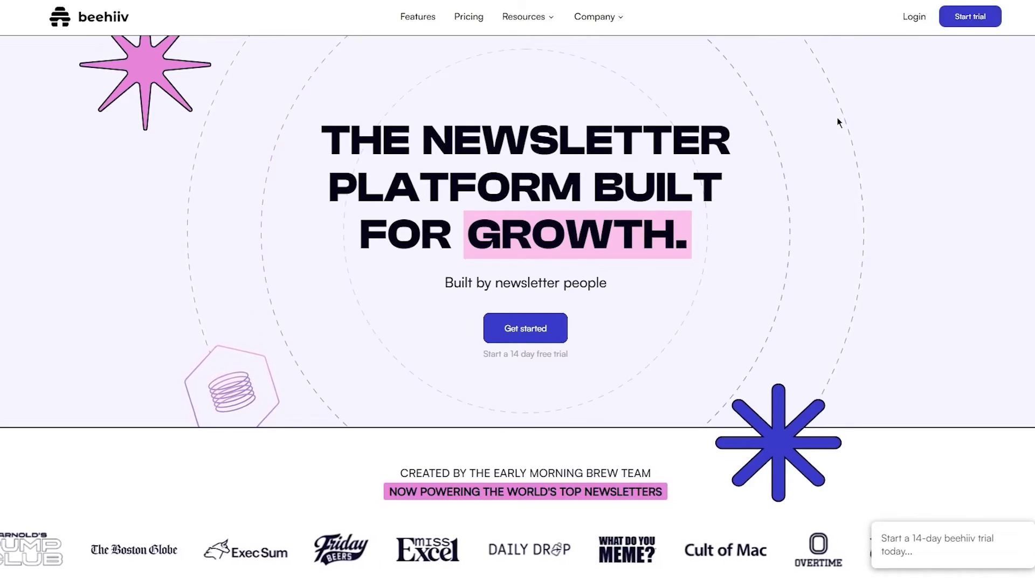
{"action": "left_click_drag", "start_coordinate": [336, 130], "coordinate": [662, 237]}
{"action": "left_click", "coordinate": [757, 293]}
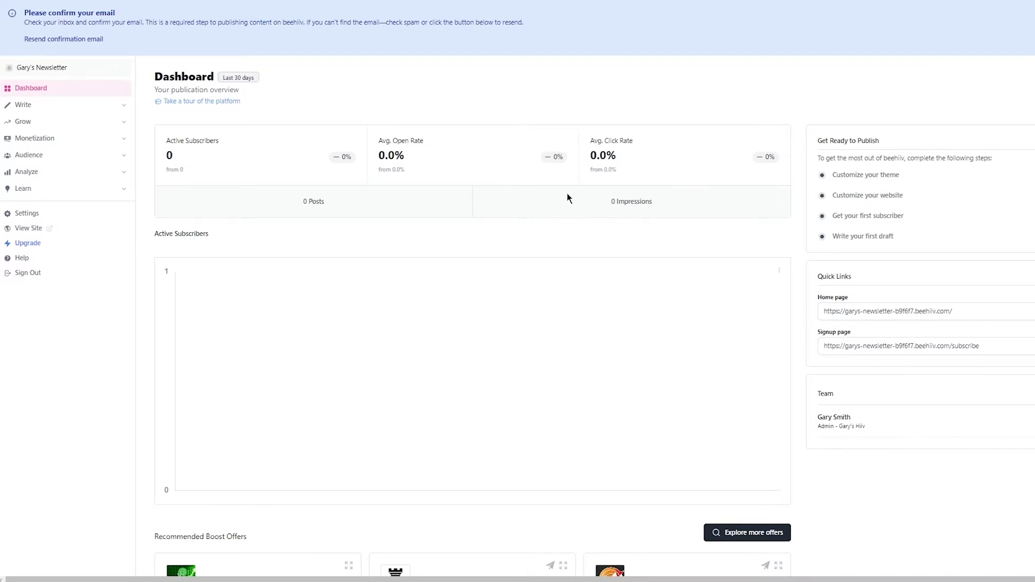
- Look over the publication dashboard's active subscribers chart, recommended boost offers, weekly signups and subscriber breakdown
{"action": "scroll", "coordinate": [280, 135], "scroll_direction": "down", "scroll_amount": 2}
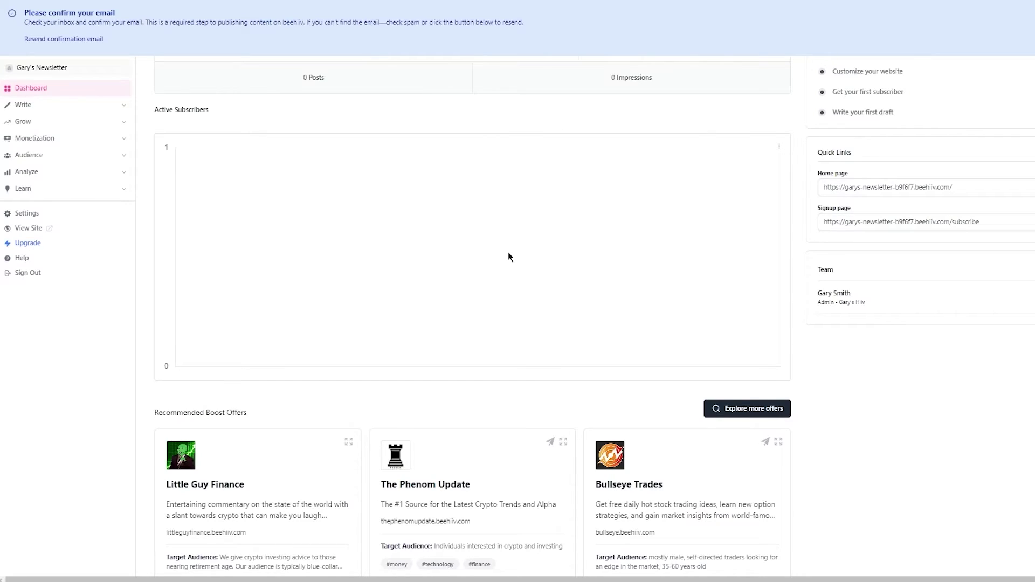
{"action": "scroll", "coordinate": [306, 276], "scroll_direction": "down", "scroll_amount": 4}
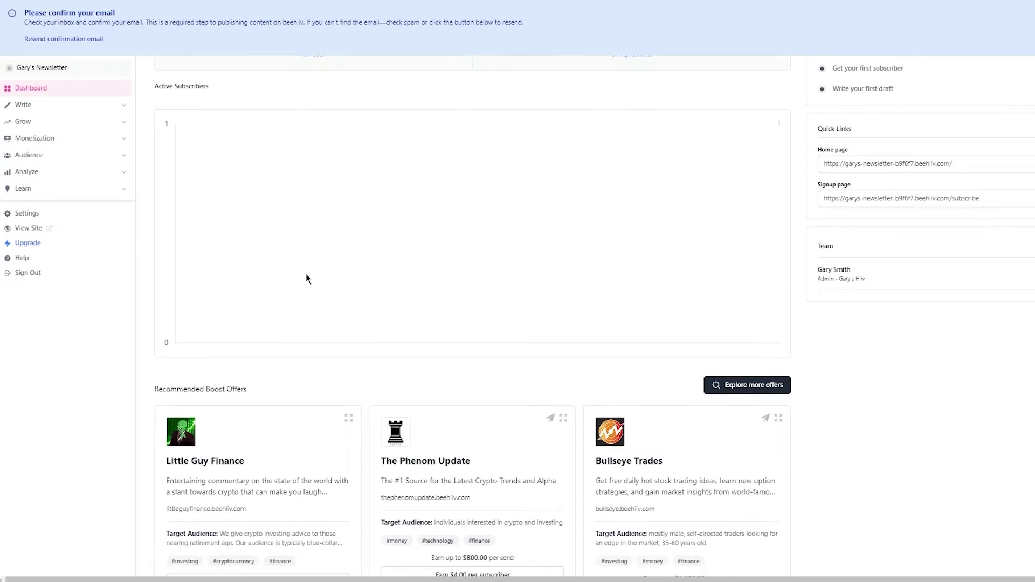
{"action": "scroll", "coordinate": [375, 279], "scroll_direction": "up", "scroll_amount": 2}
{"action": "scroll", "coordinate": [376, 278], "scroll_direction": "down", "scroll_amount": 2}
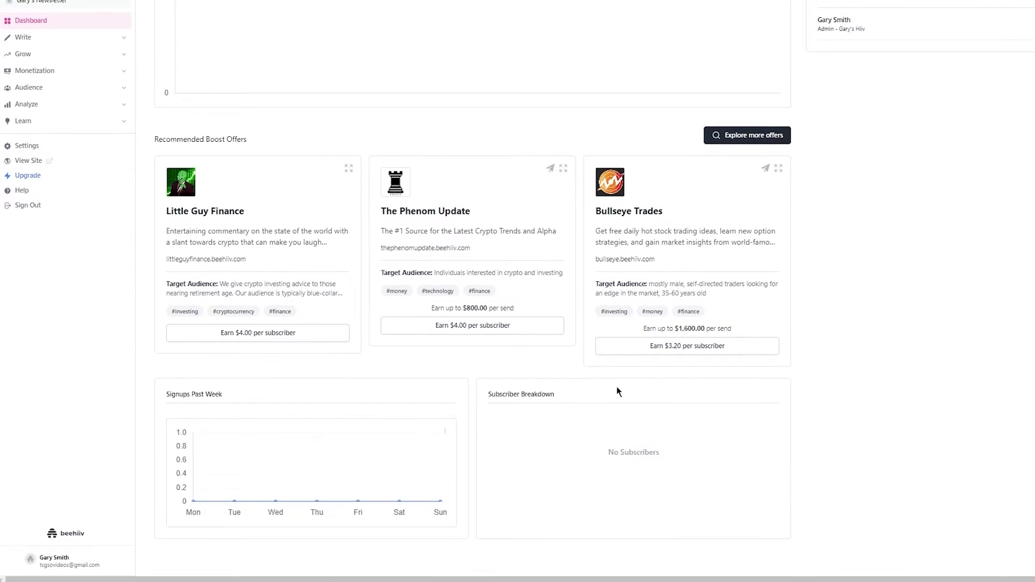
{"action": "scroll", "coordinate": [566, 367], "scroll_direction": "up", "scroll_amount": 5}
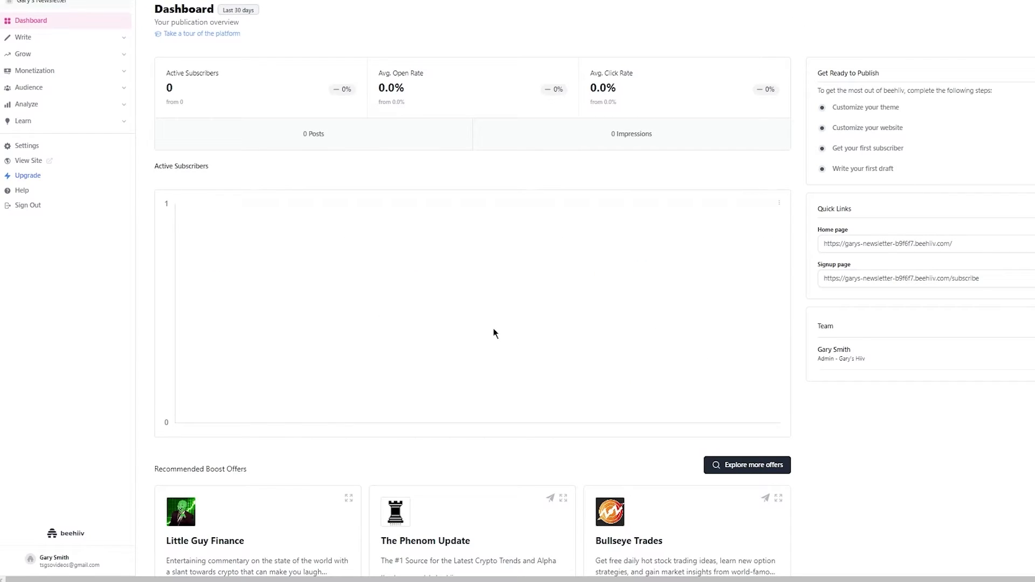
{"action": "scroll", "coordinate": [494, 333], "scroll_direction": "up", "scroll_amount": 3}
- Expand the Write, Grow, Monetization, Audience and Analyze sections to examine the features each one offers
{"action": "left_click", "coordinate": [25, 107]}
{"action": "left_click", "coordinate": [34, 107]}
{"action": "left_click", "coordinate": [33, 107]}
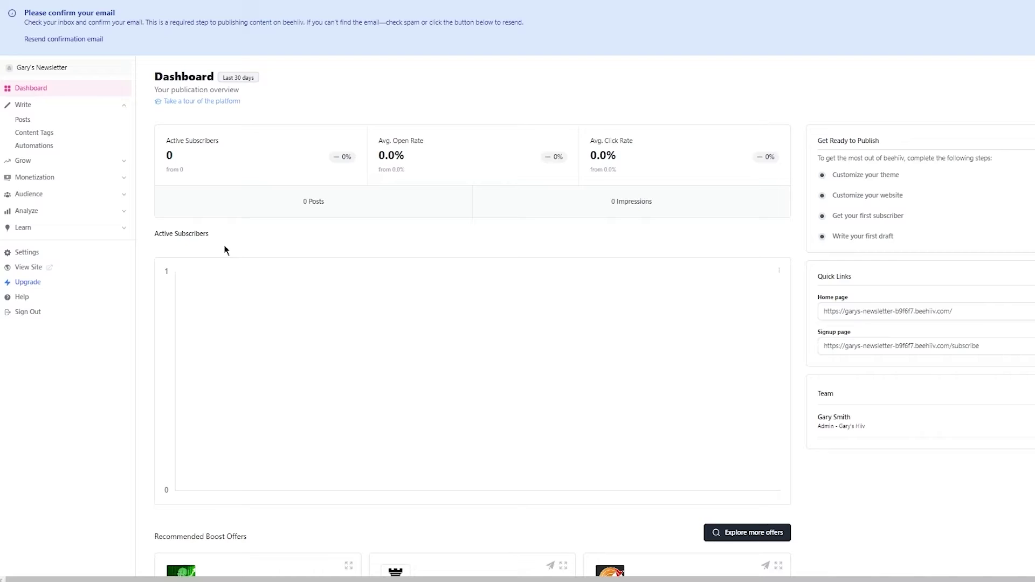
{"action": "left_click", "coordinate": [42, 162]}
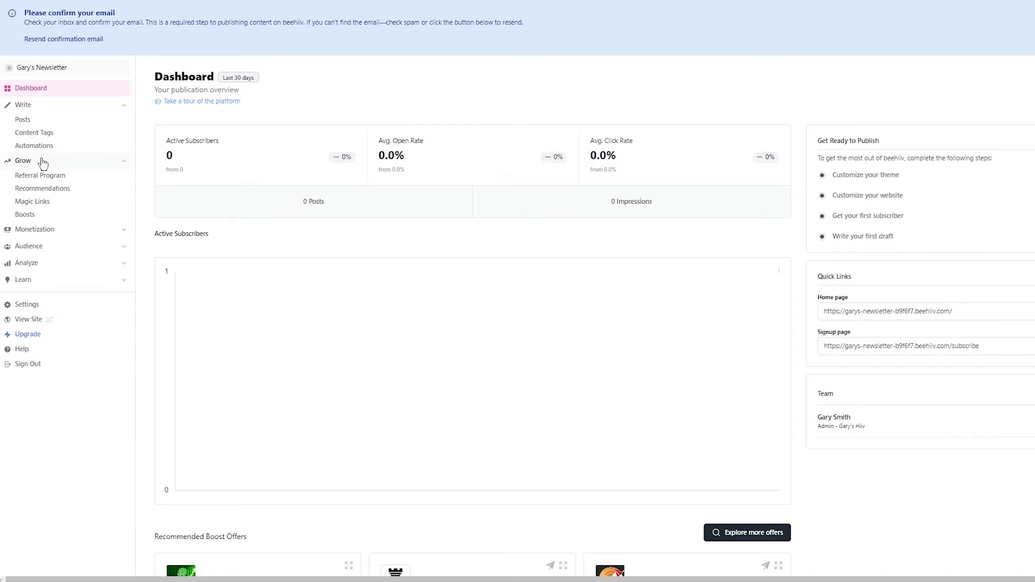
{"action": "left_click", "coordinate": [84, 232]}
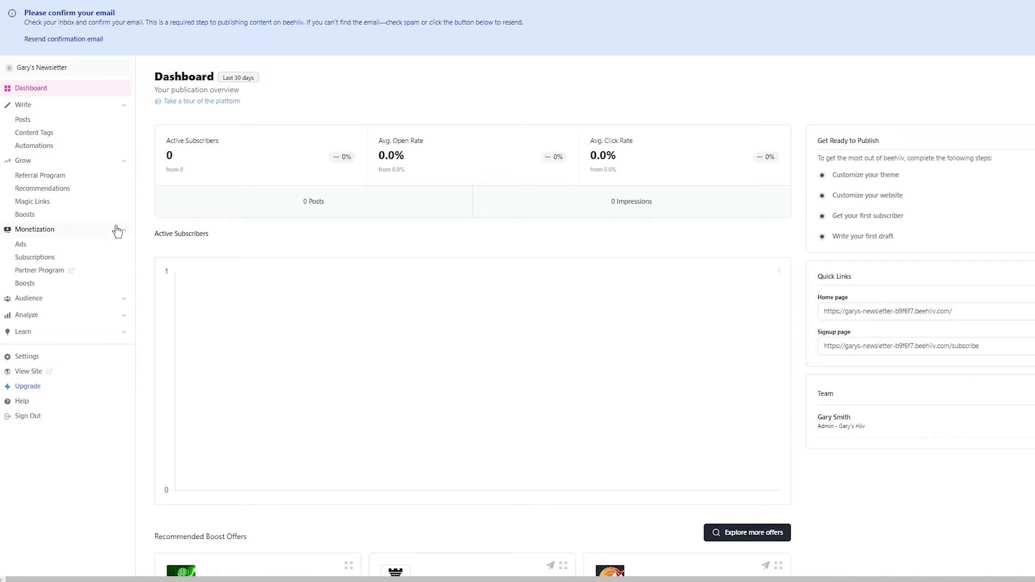
{"action": "left_click", "coordinate": [43, 302]}
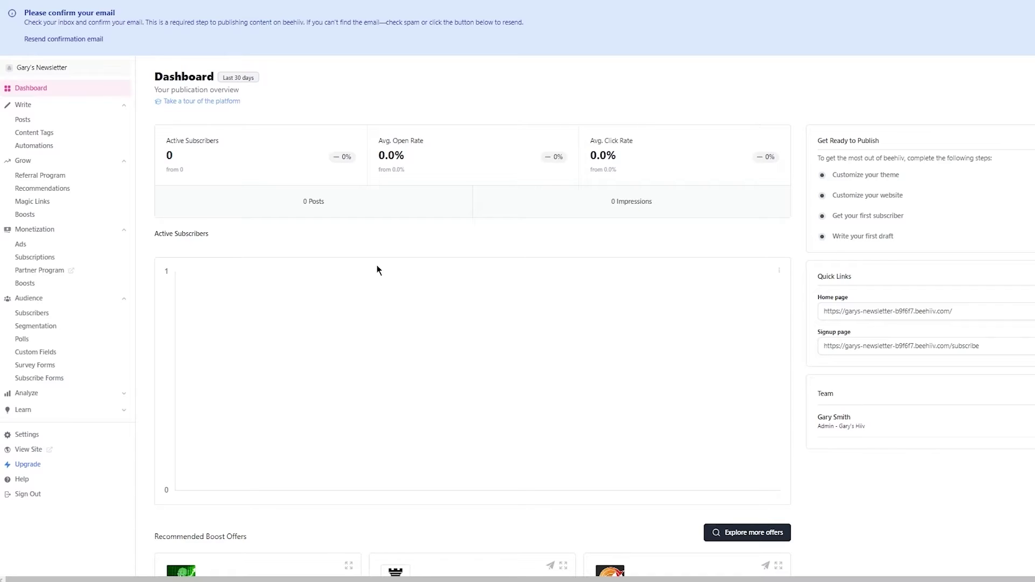
{"action": "scroll", "coordinate": [379, 270], "scroll_direction": "down", "scroll_amount": 6}
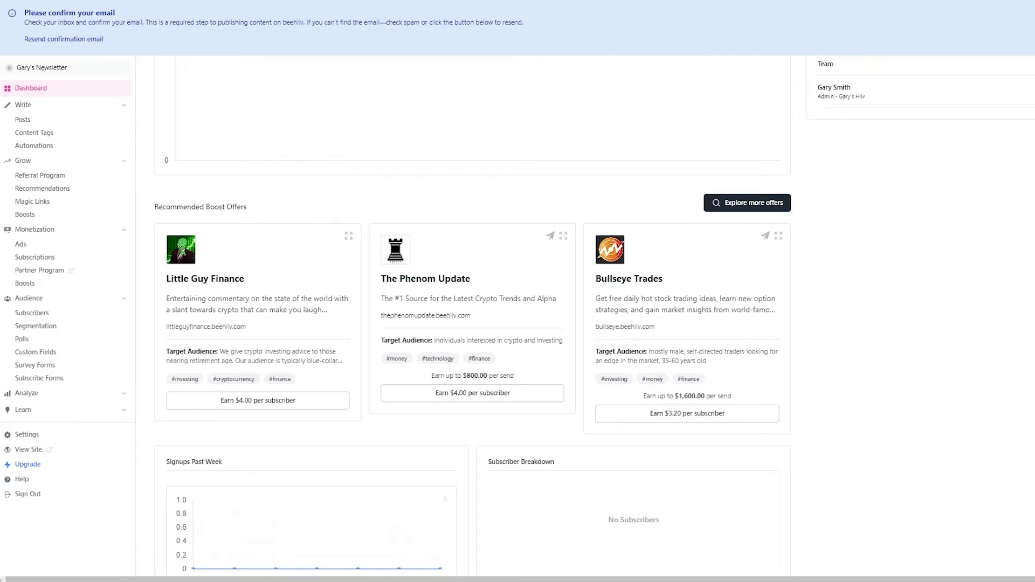
{"action": "scroll", "coordinate": [993, 322], "scroll_direction": "up", "scroll_amount": 6}
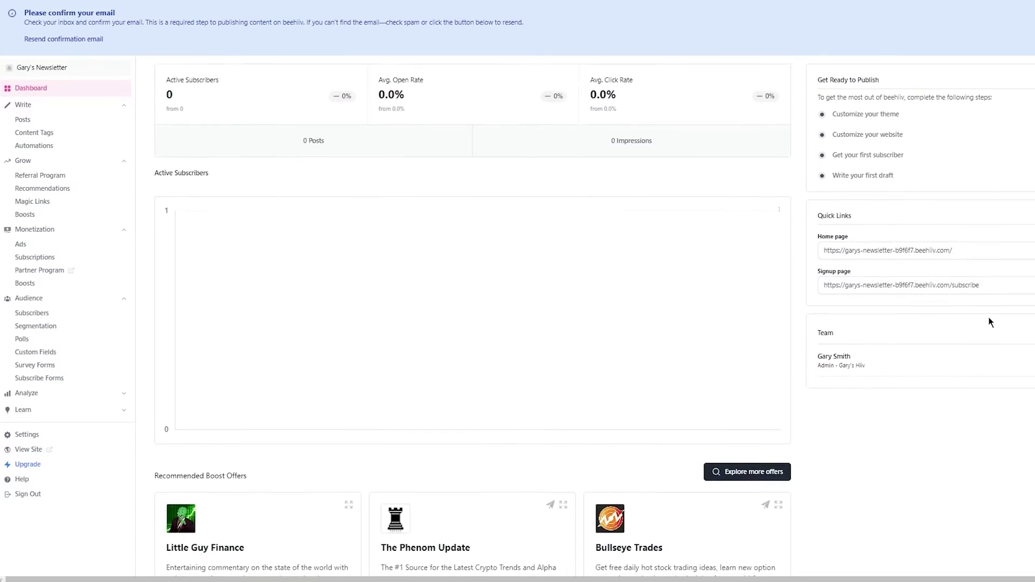
{"action": "left_click", "coordinate": [75, 394]}
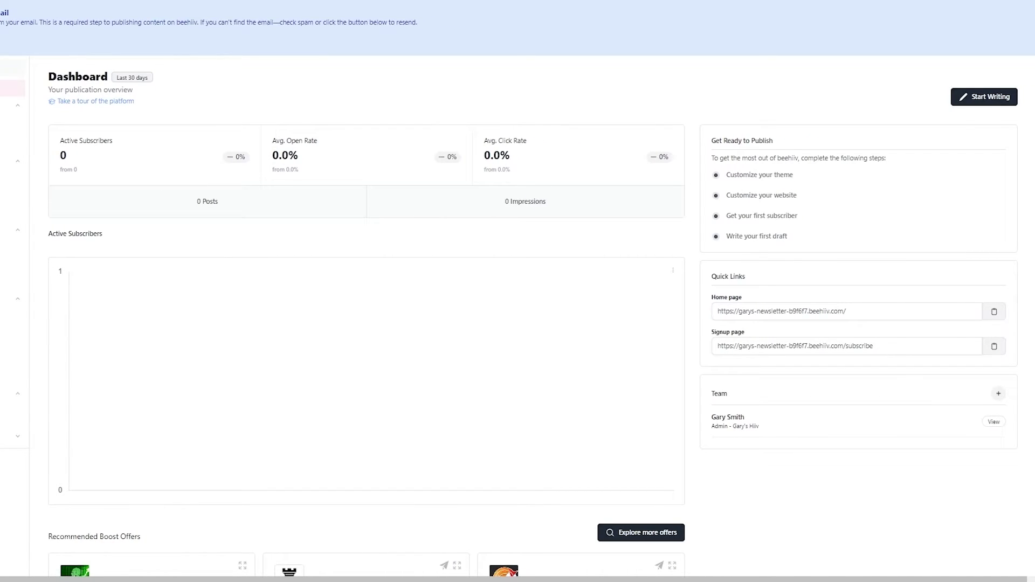
- Start writing a new post from the dashboard
{"action": "left_click", "coordinate": [976, 98]}
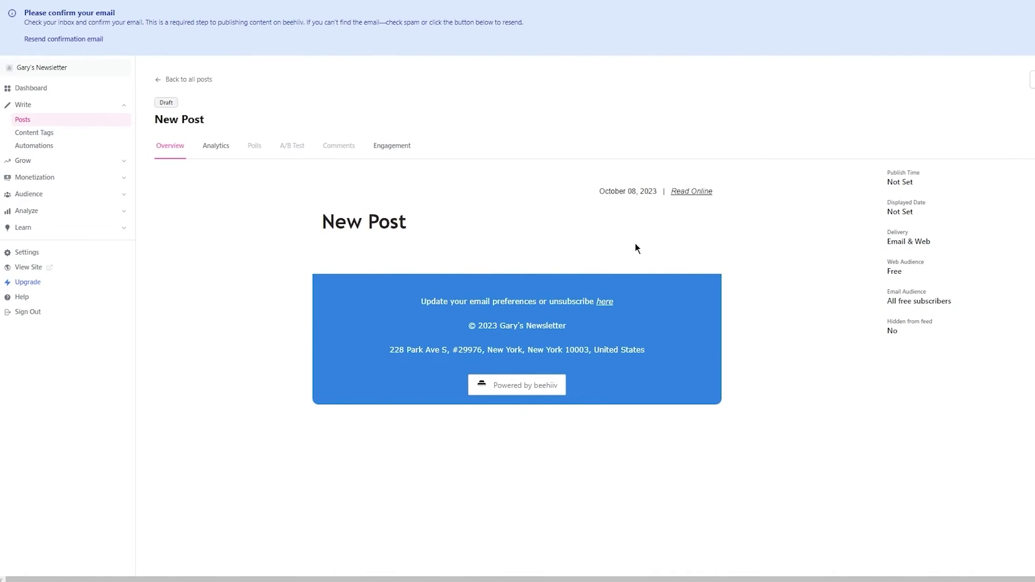
- Go to the audience's subscriber list and open the publication's subscriber import settings
{"action": "left_click", "coordinate": [23, 194]}
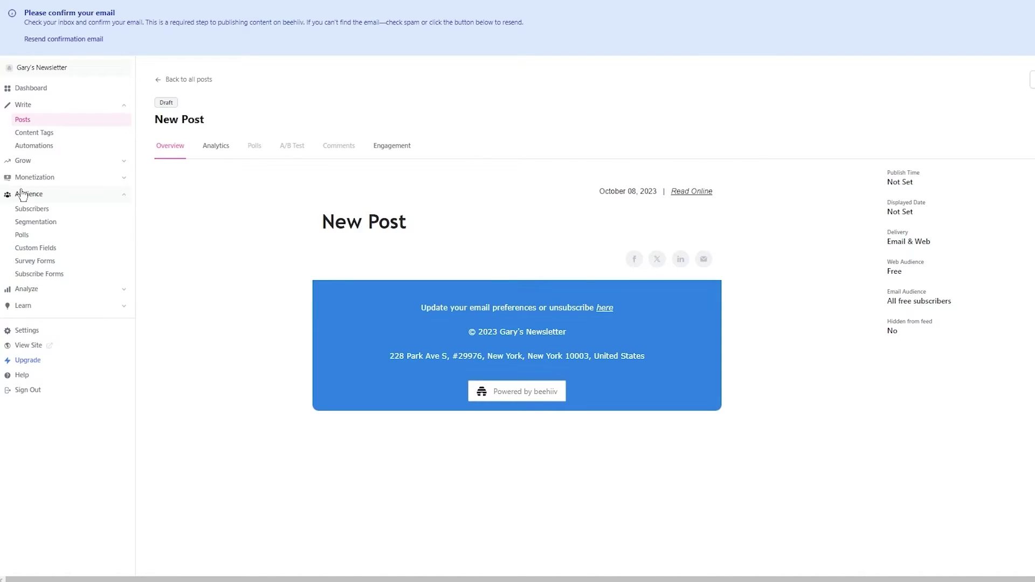
{"action": "left_click", "coordinate": [33, 210]}
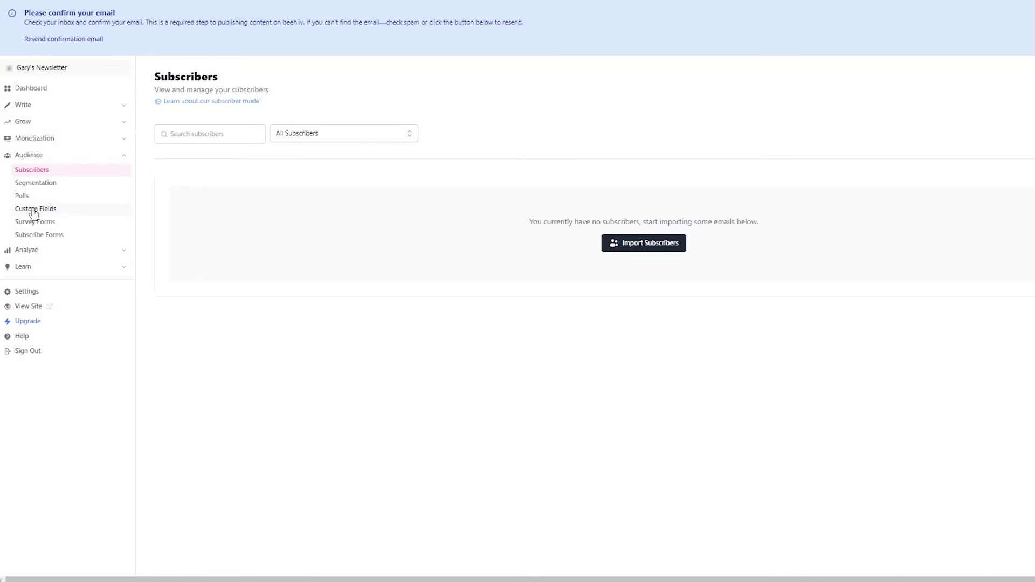
{"action": "scroll", "coordinate": [627, 318], "scroll_direction": "right", "scroll_amount": 3}
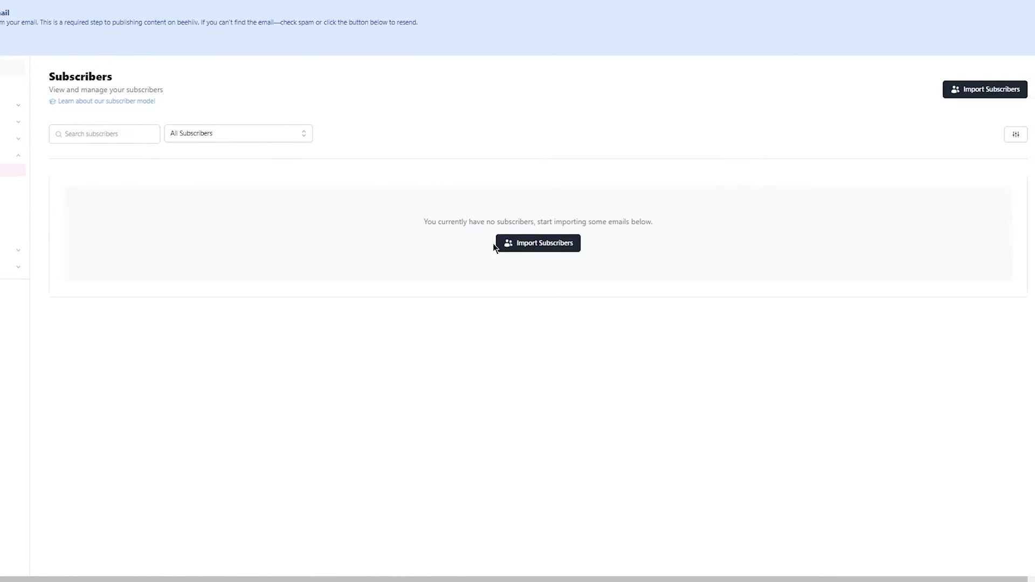
{"action": "left_click", "coordinate": [521, 245]}
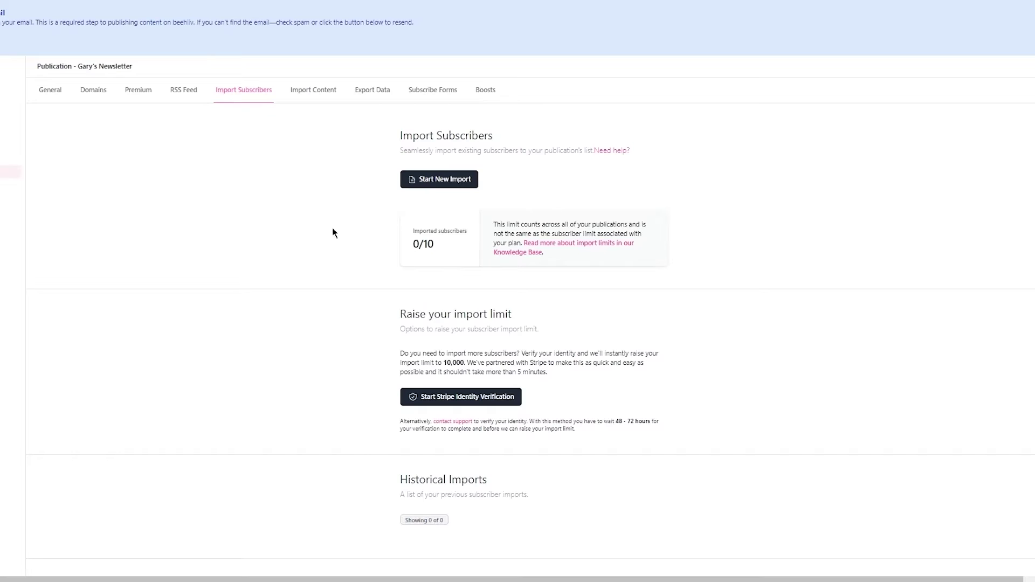
- Start a new subscriber import, check the available import methods and keep Upload a CSV file
{"action": "left_click", "coordinate": [423, 182]}
{"action": "left_click", "coordinate": [438, 189]}
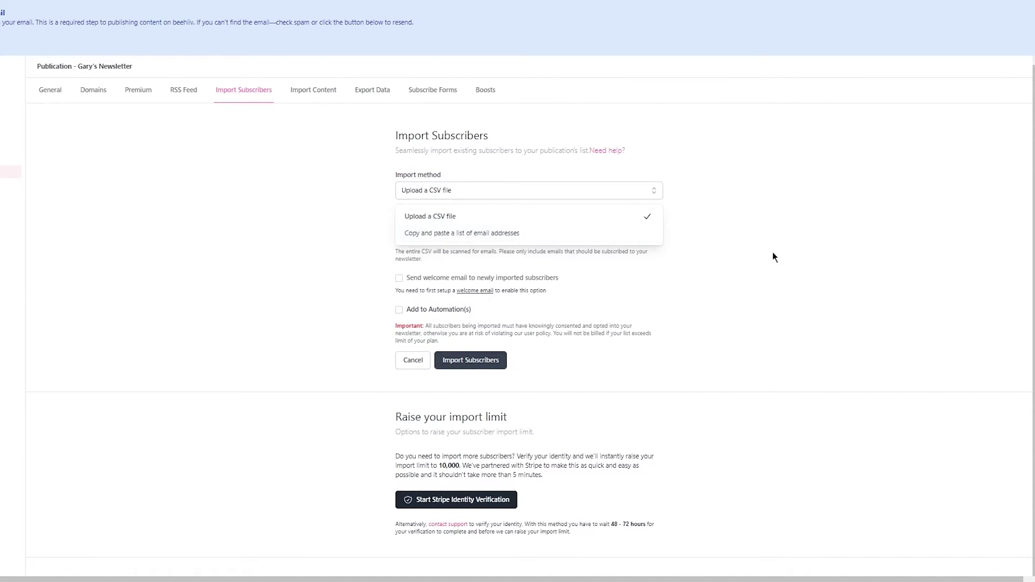
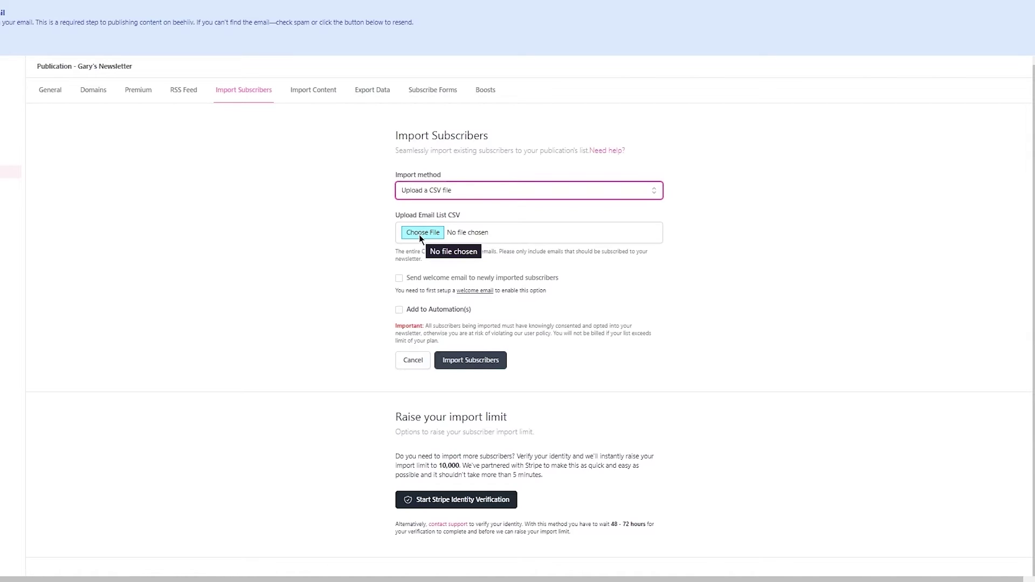
{"action": "left_click", "coordinate": [357, 234]}
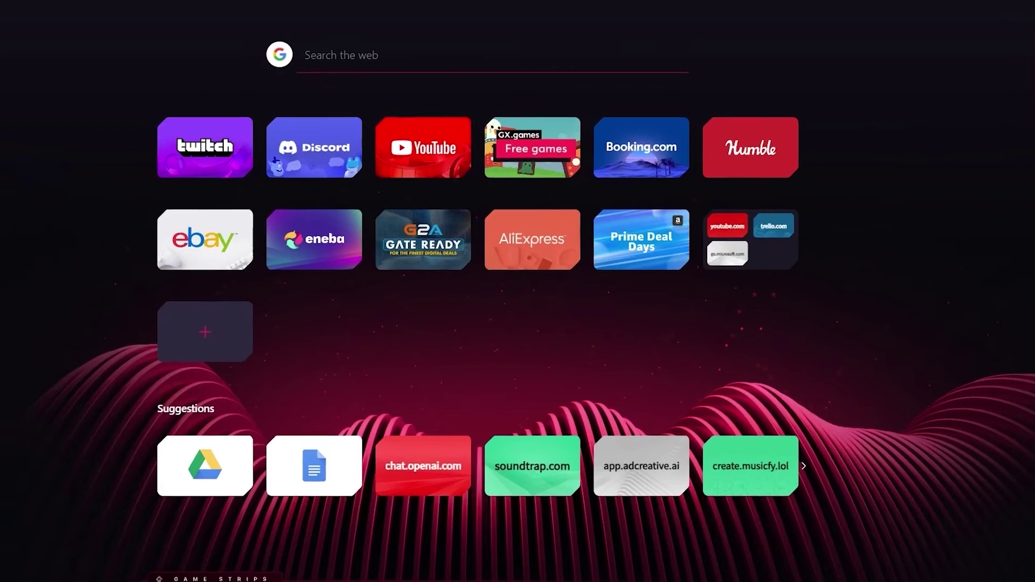
- Search the web for images of "csv email list" and preview the Glocksoft multi-column CSV example
{"action": "type", "text": "csv e"}
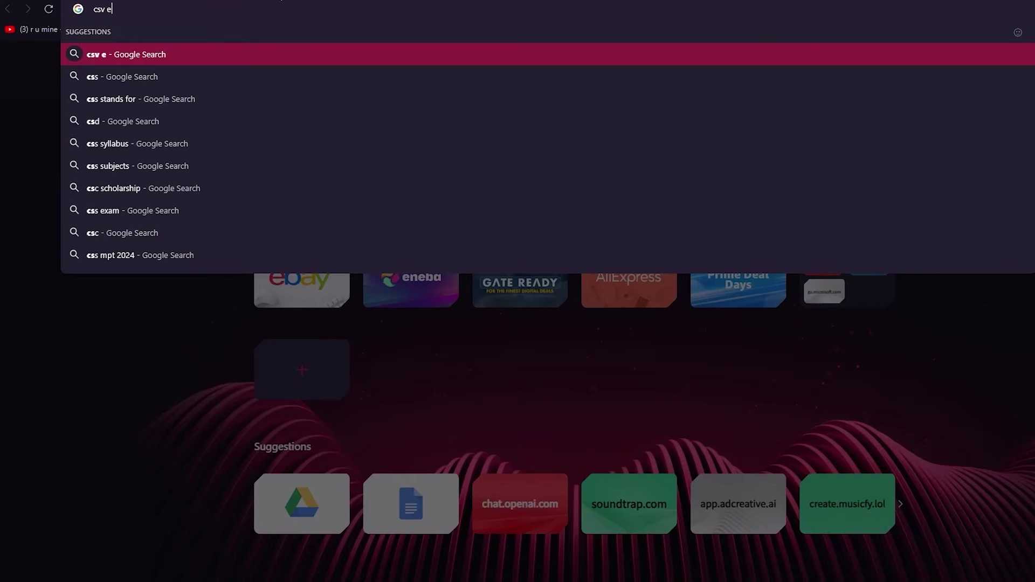
{"action": "type", "text": "mail l"}
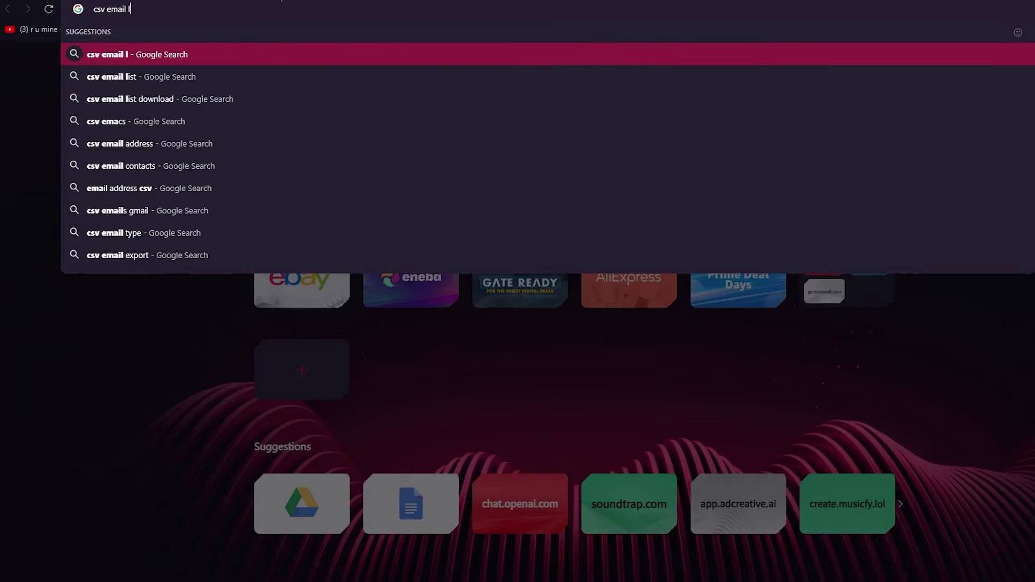
{"action": "type", "text": "ist"}
{"action": "key", "text": "Return"}
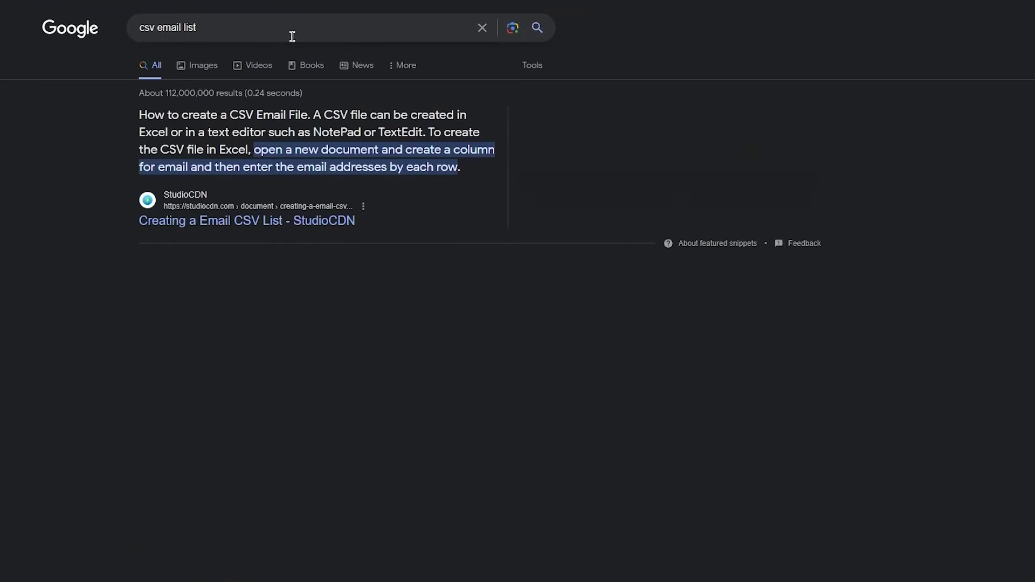
{"action": "left_click", "coordinate": [199, 65]}
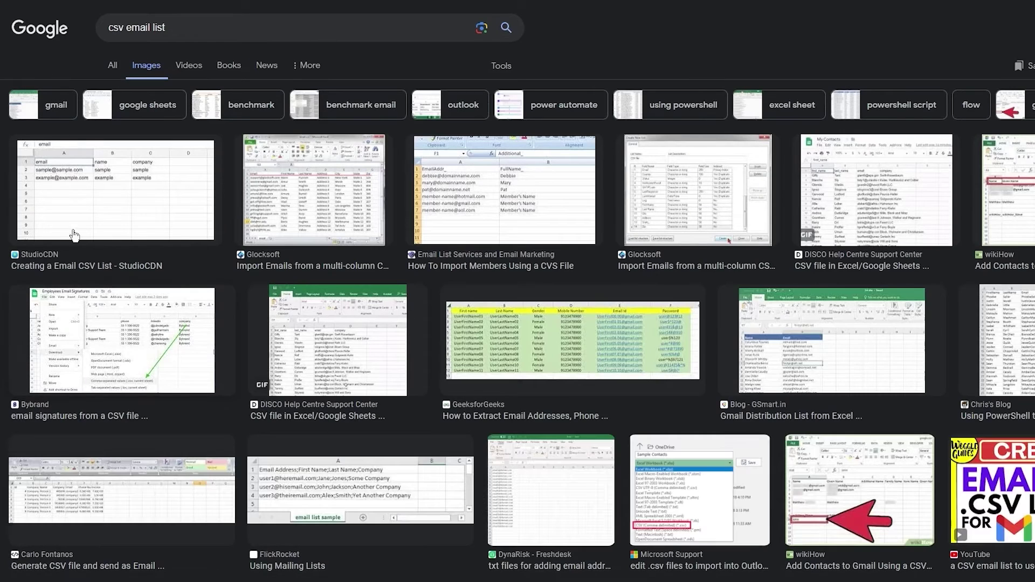
{"action": "left_click", "coordinate": [319, 224]}
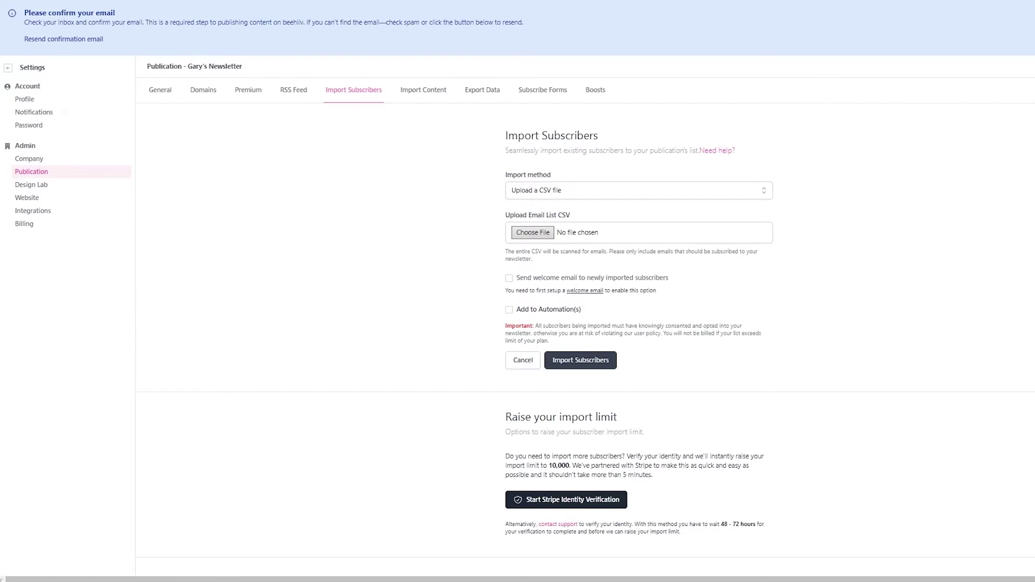
- Leave the subscriber import settings, go back to the dashboard and start a new post, placing the cursor in its body
{"action": "key", "text": "alt+Left"}
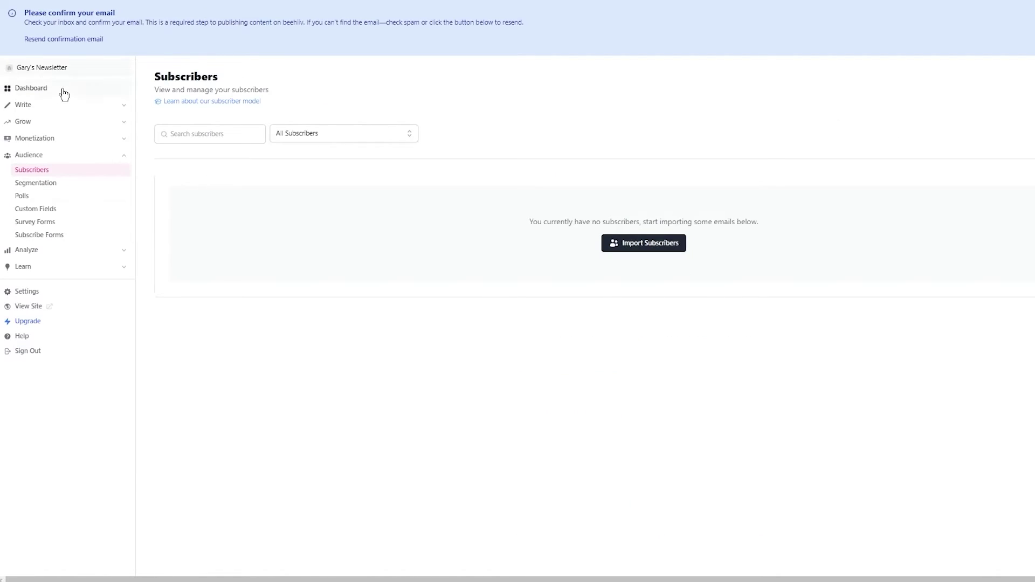
{"action": "left_click", "coordinate": [32, 88]}
{"action": "left_click", "coordinate": [39, 105]}
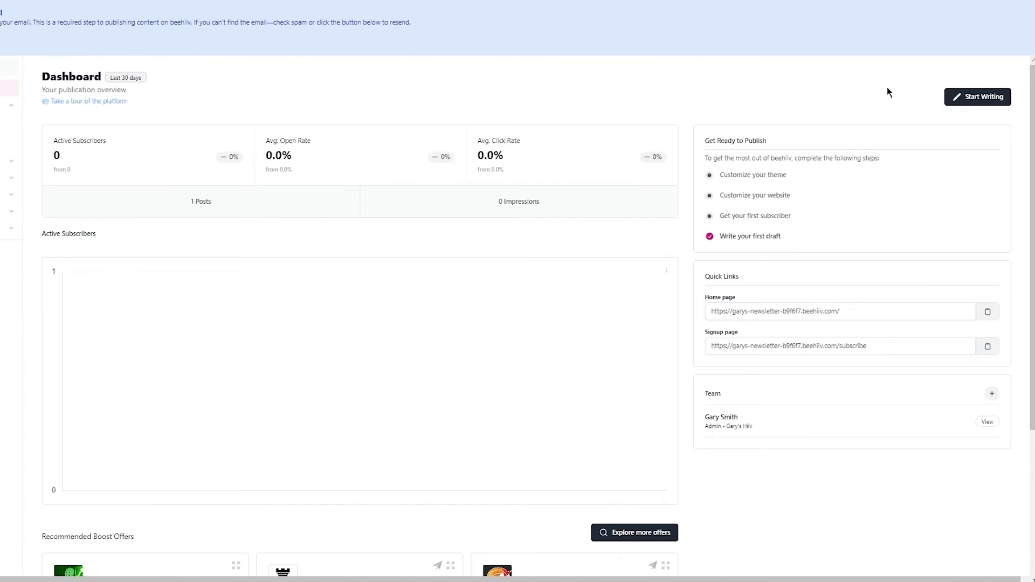
{"action": "left_click", "coordinate": [956, 93]}
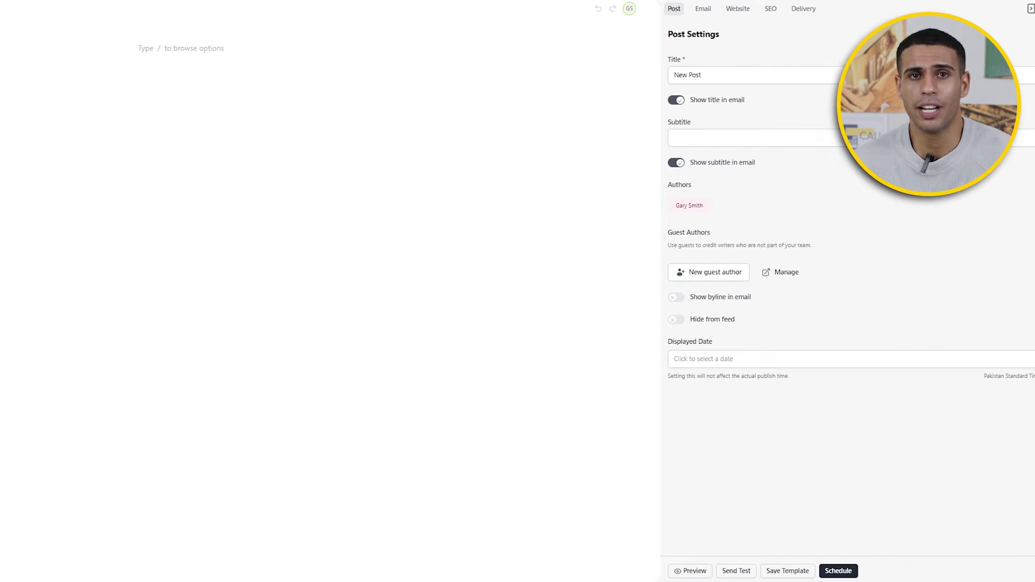
{"action": "left_click", "coordinate": [175, 36]}
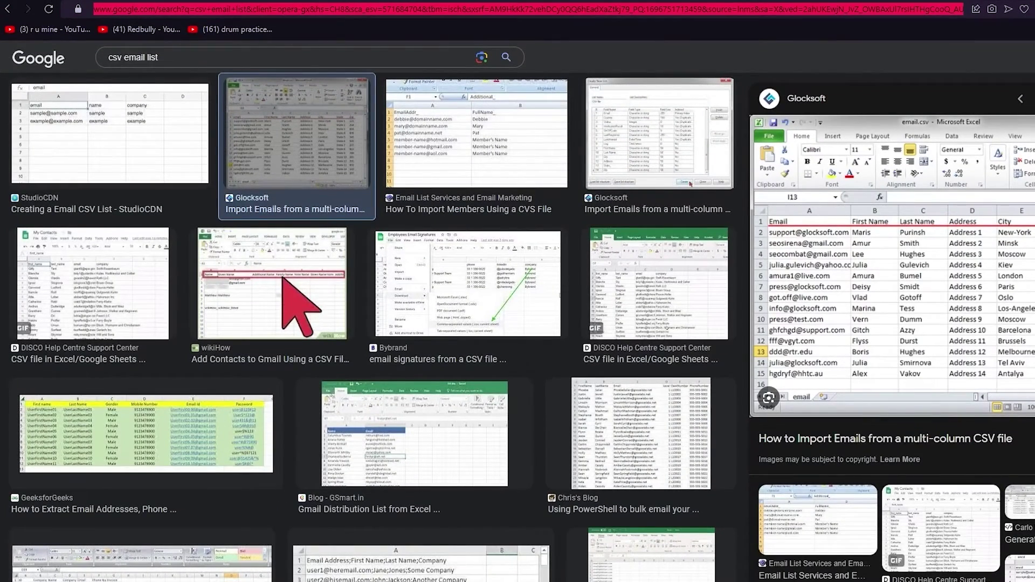
- Search the web for "example email post" and show the image results
{"action": "key", "text": "ctrl+l"}
{"action": "type", "text": "exam"}
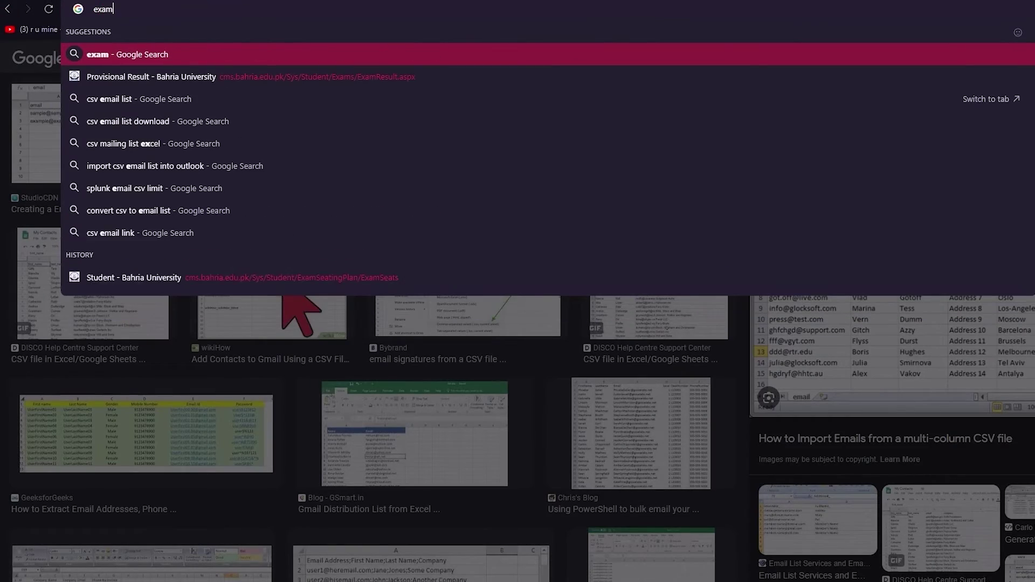
{"action": "type", "text": "ple email post"}
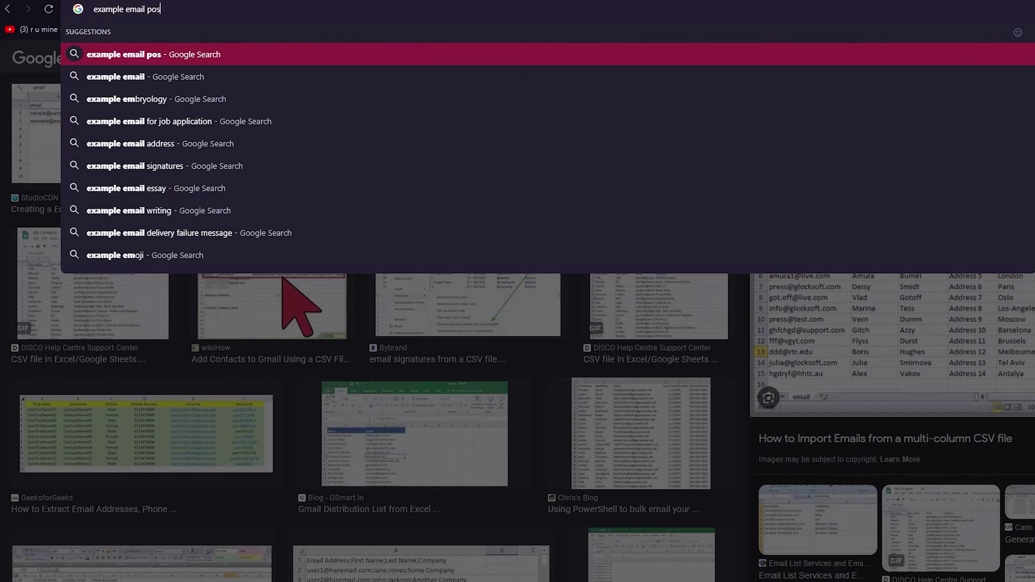
{"action": "key", "text": "Return"}
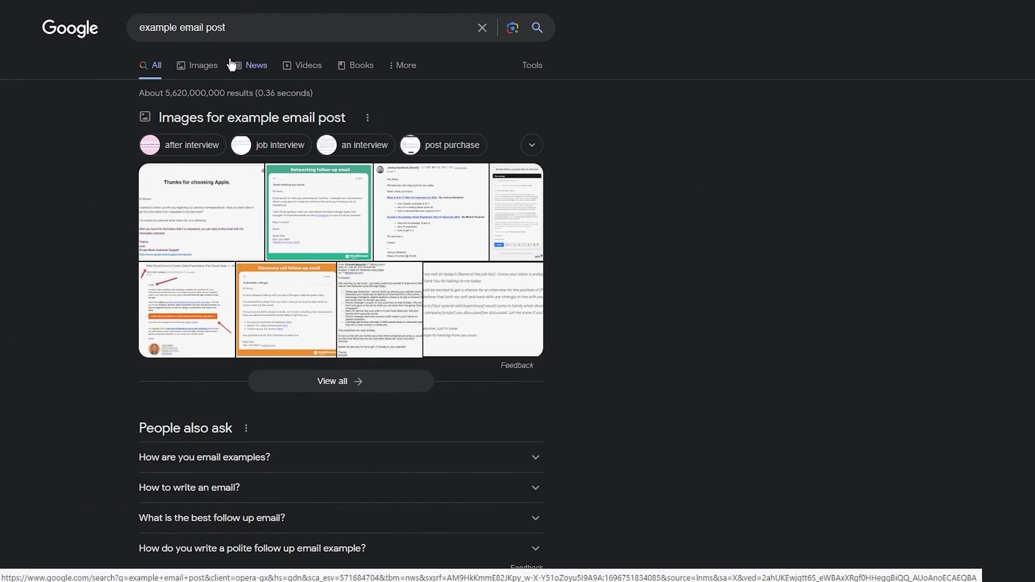
{"action": "left_click", "coordinate": [210, 67]}
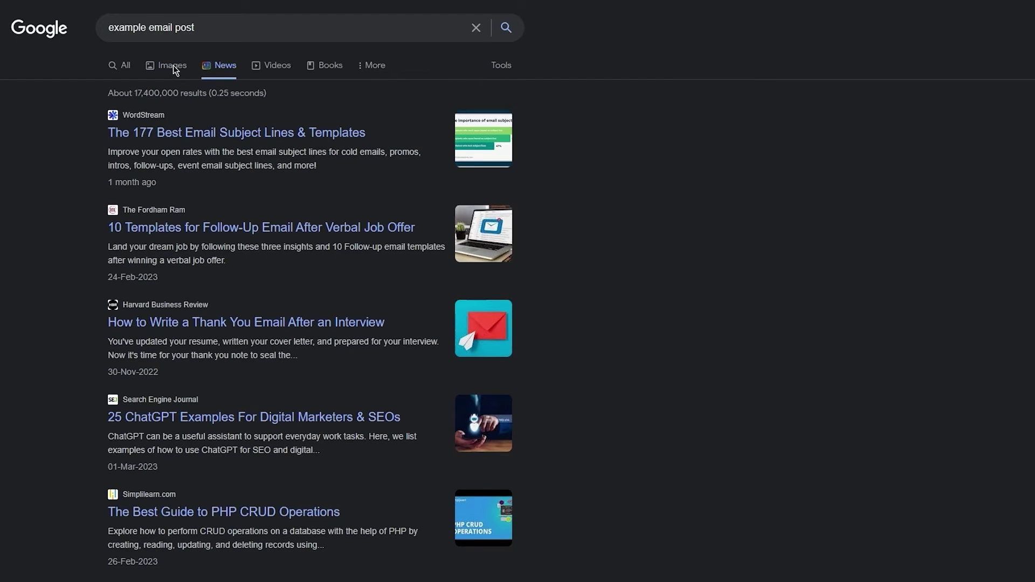
{"action": "left_click", "coordinate": [173, 65]}
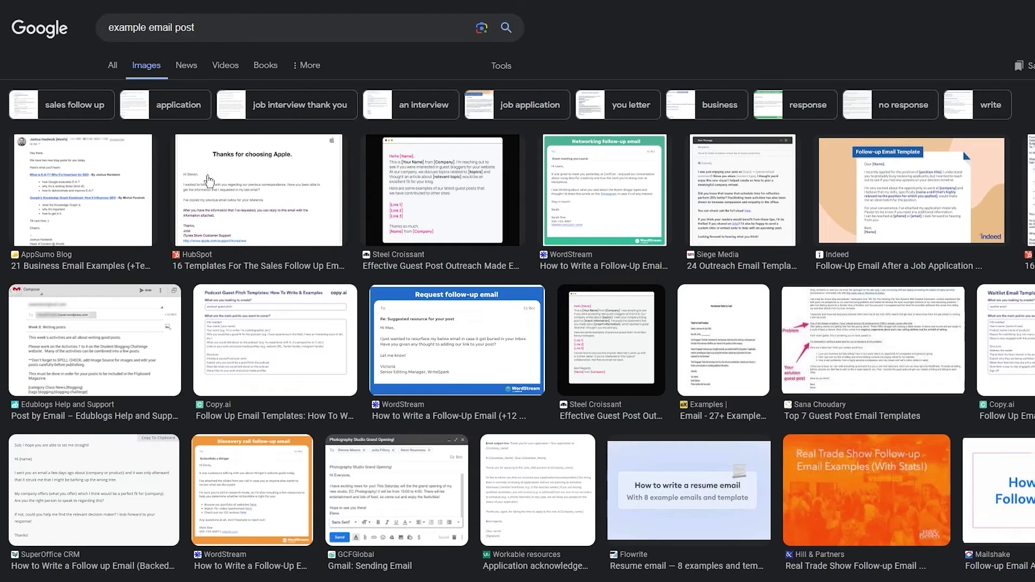
- Preview the HubSpot, Edublogs and AppSumo Blog email examples among the image results
{"action": "left_click", "coordinate": [221, 182]}
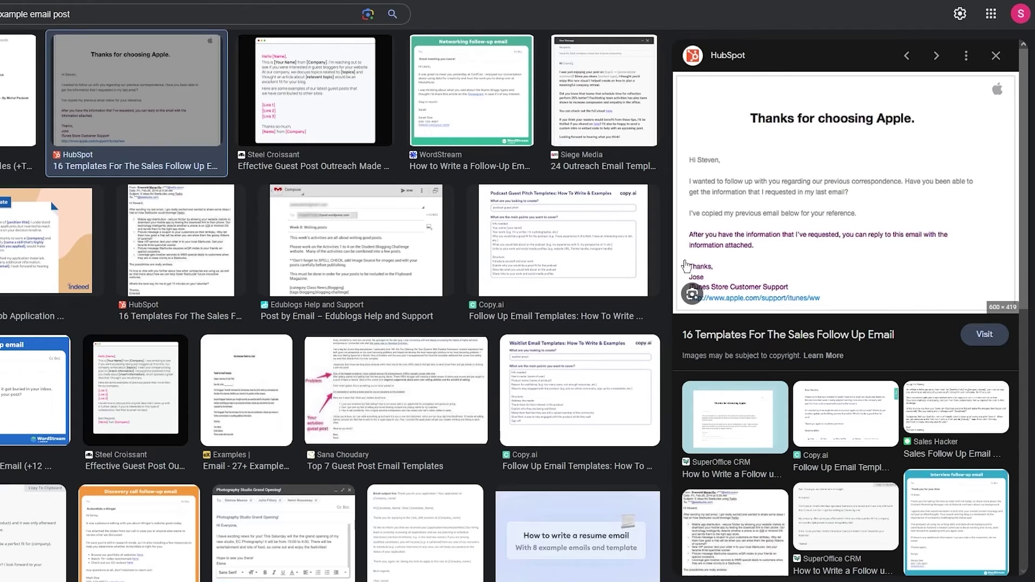
{"action": "left_click", "coordinate": [360, 247]}
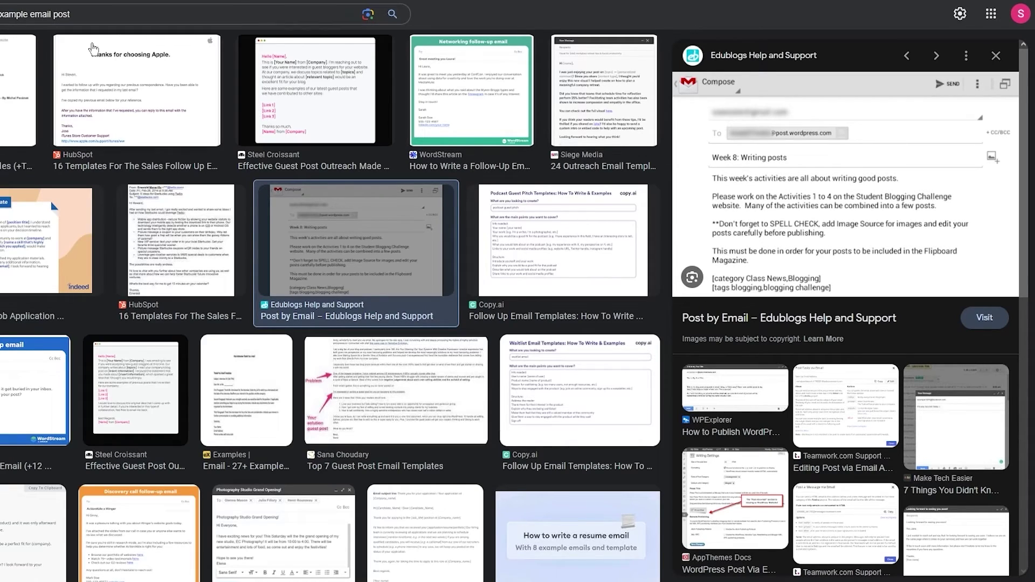
{"action": "left_click", "coordinate": [22, 97]}
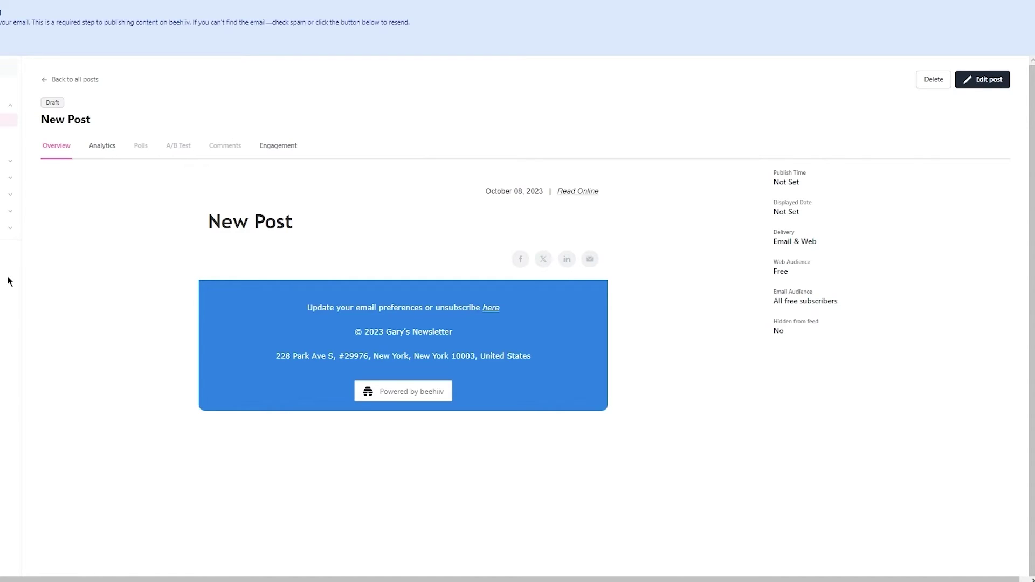
- Open the account's profile settings, inspect the email change request without sending it, and leave the settings
{"action": "left_click", "coordinate": [22, 253]}
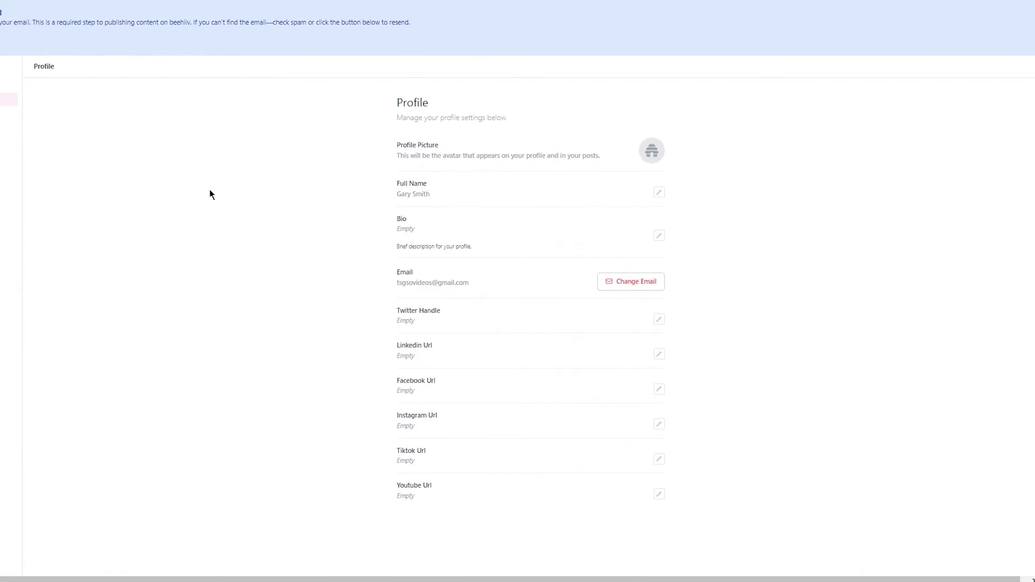
{"action": "left_click", "coordinate": [623, 289]}
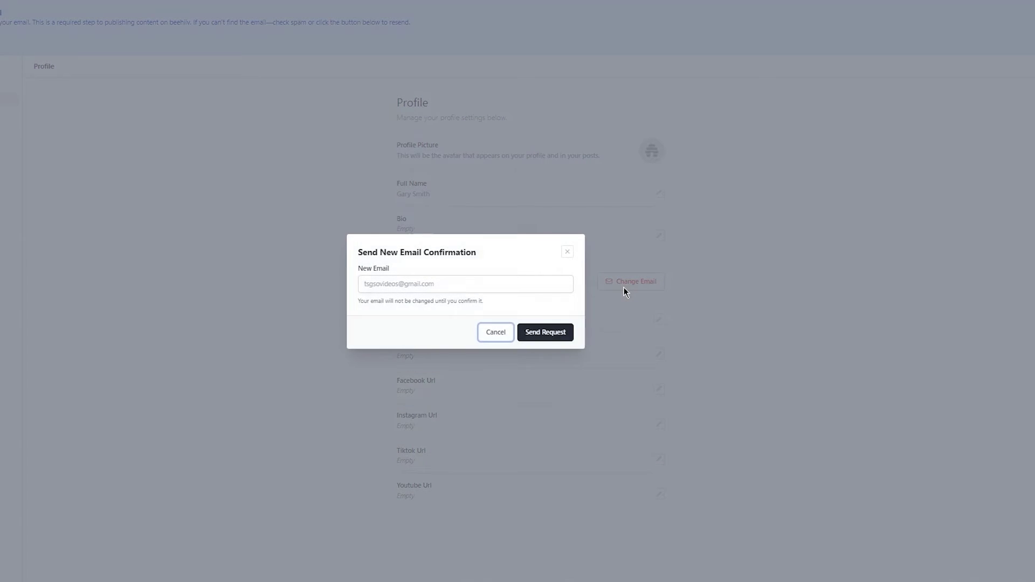
{"action": "left_click", "coordinate": [461, 281]}
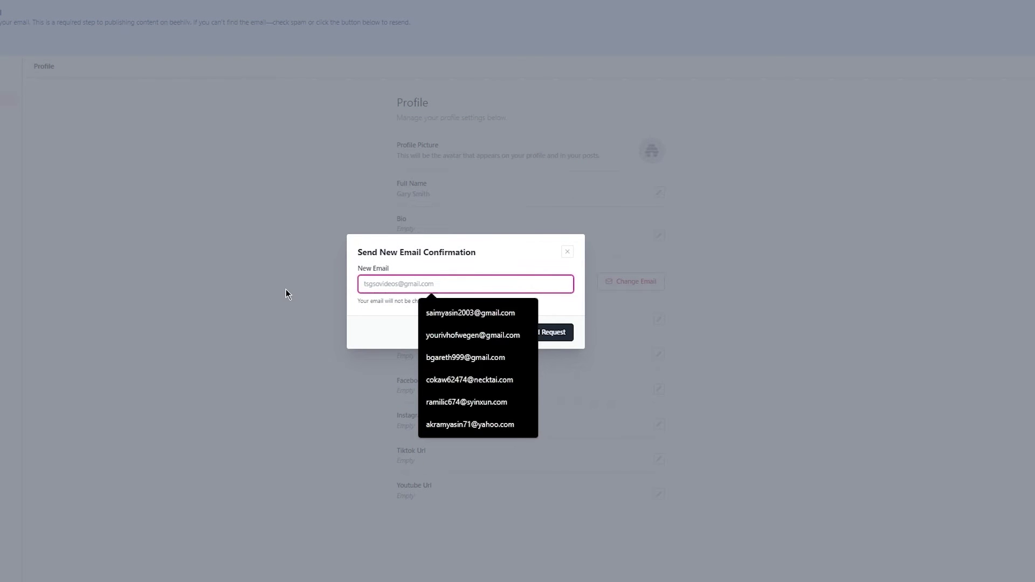
{"action": "left_click", "coordinate": [567, 251]}
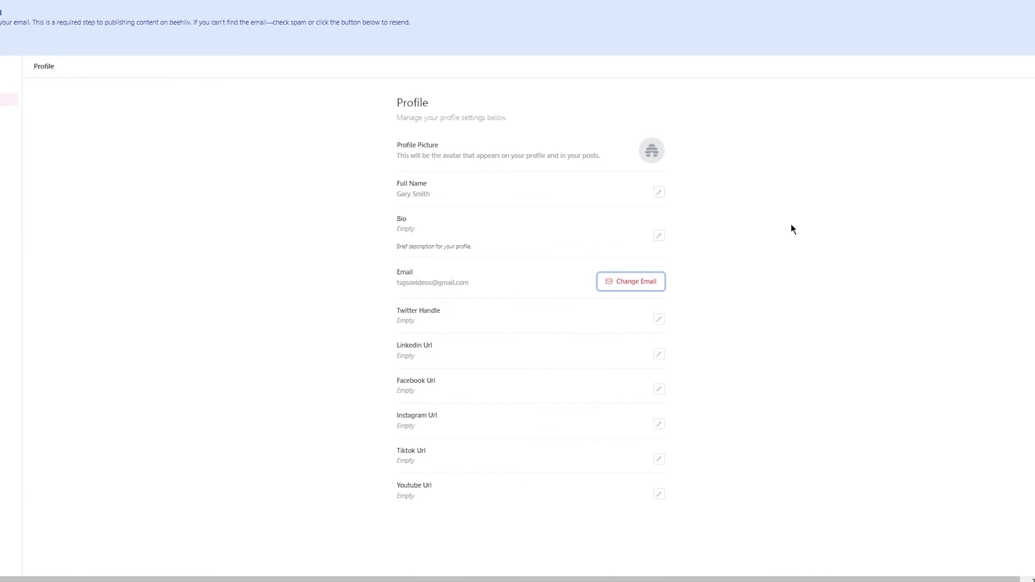
{"action": "left_click", "coordinate": [11, 69]}
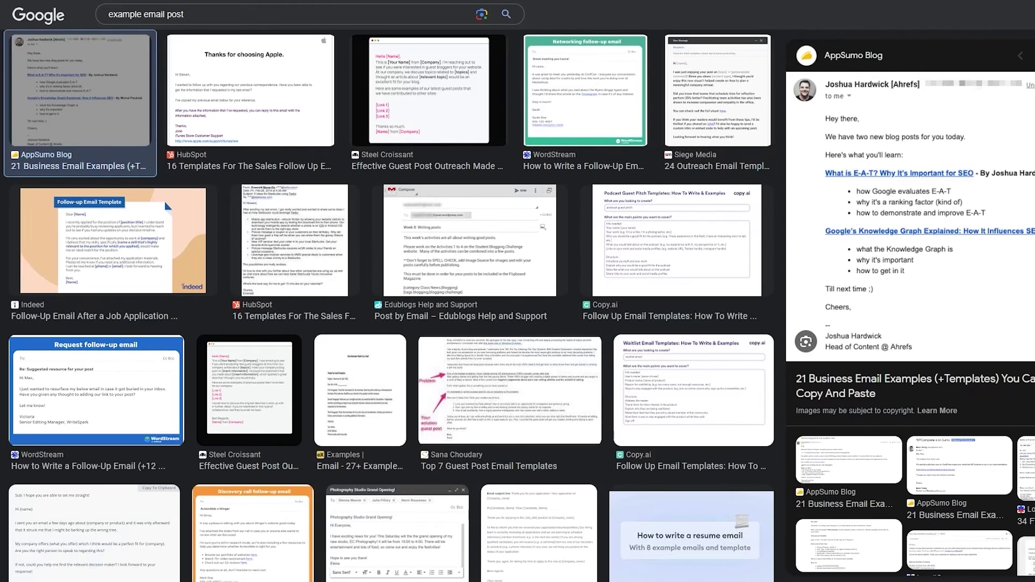
- Search the web for "instagram posts grow subscribers"
{"action": "left_click", "coordinate": [329, 11]}
{"action": "type", "text": "instagram po"}
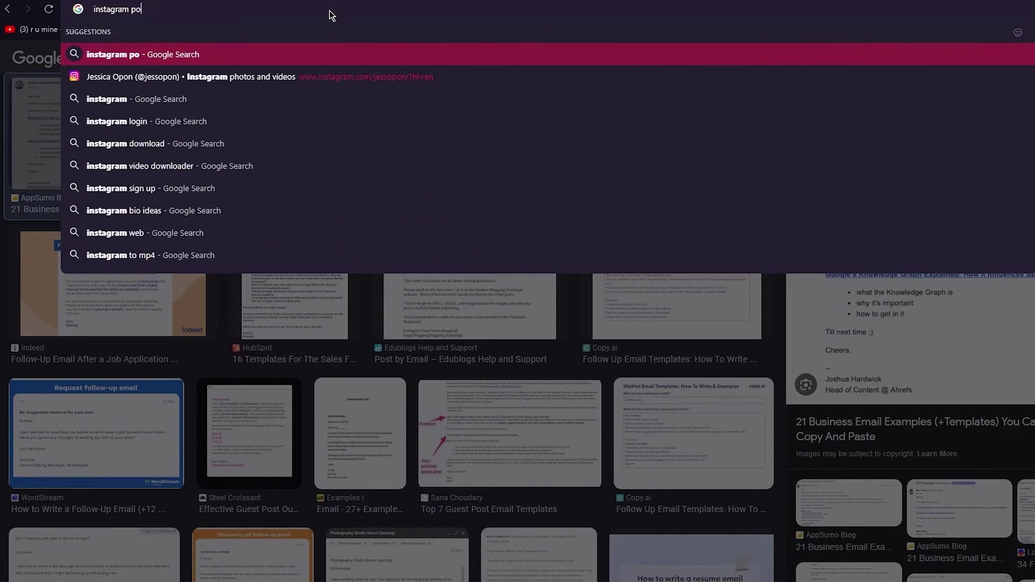
{"action": "type", "text": "sts "}
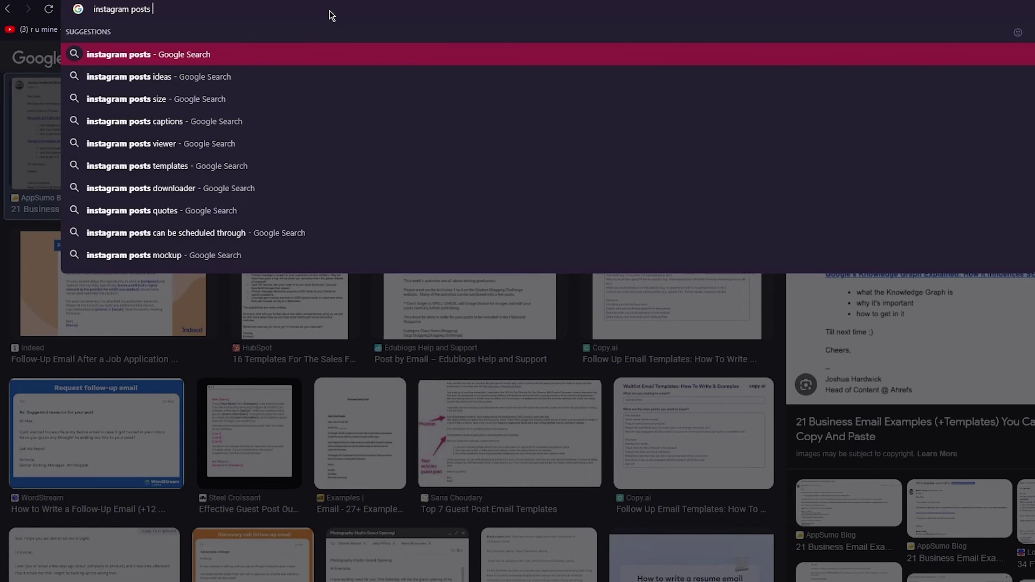
{"action": "type", "text": "grow sub"}
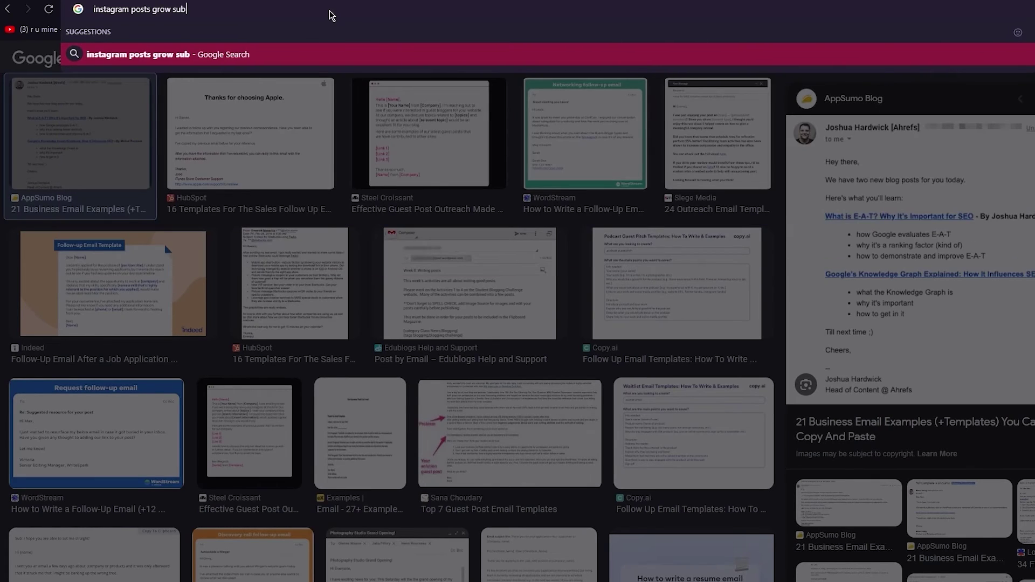
{"action": "type", "text": "scribers"}
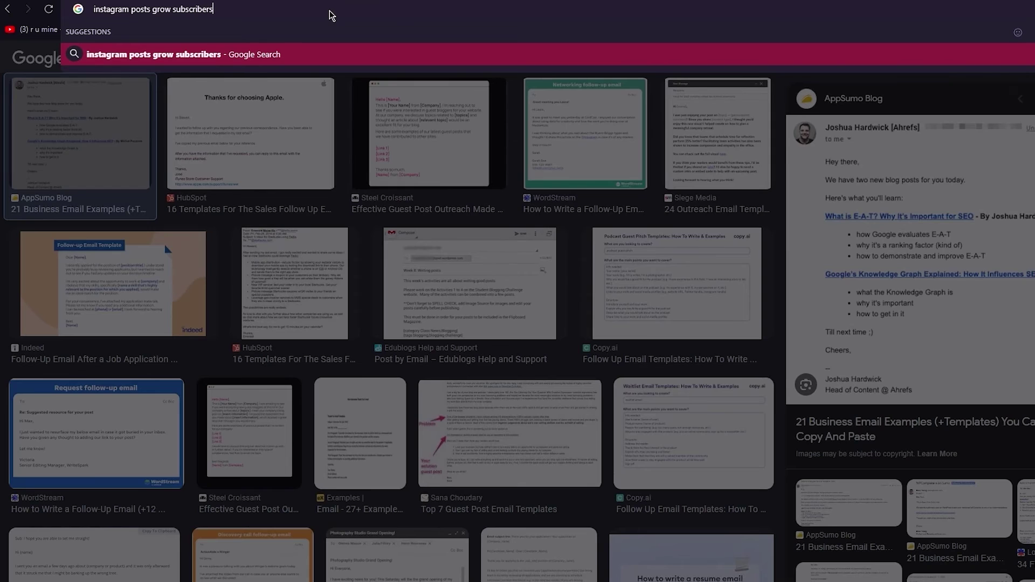
{"action": "key", "text": "Return"}
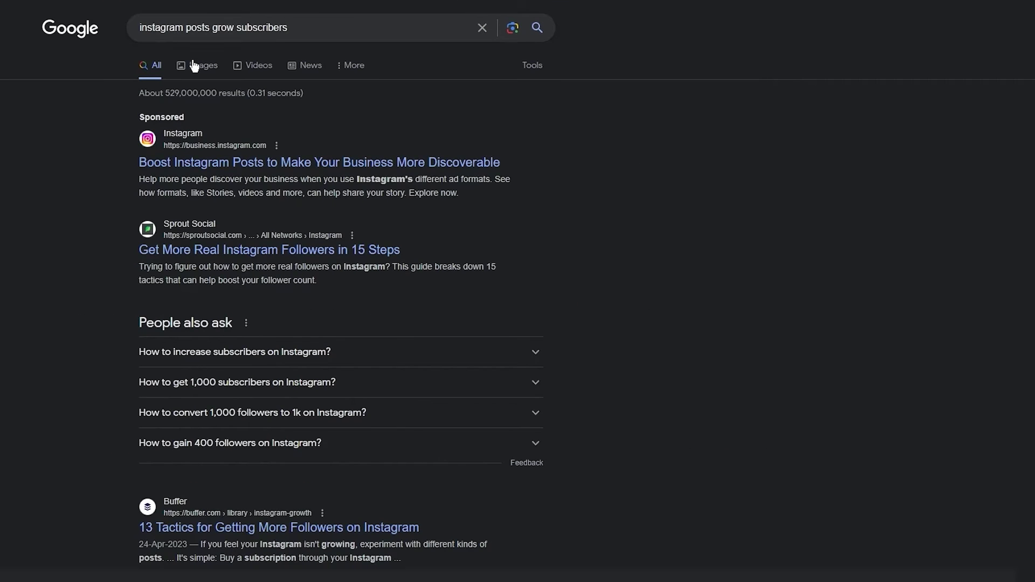
- Show the image results and preview examples of growing newsletter subscribers with Instagram, including the one from Later
{"action": "left_click", "coordinate": [194, 65]}
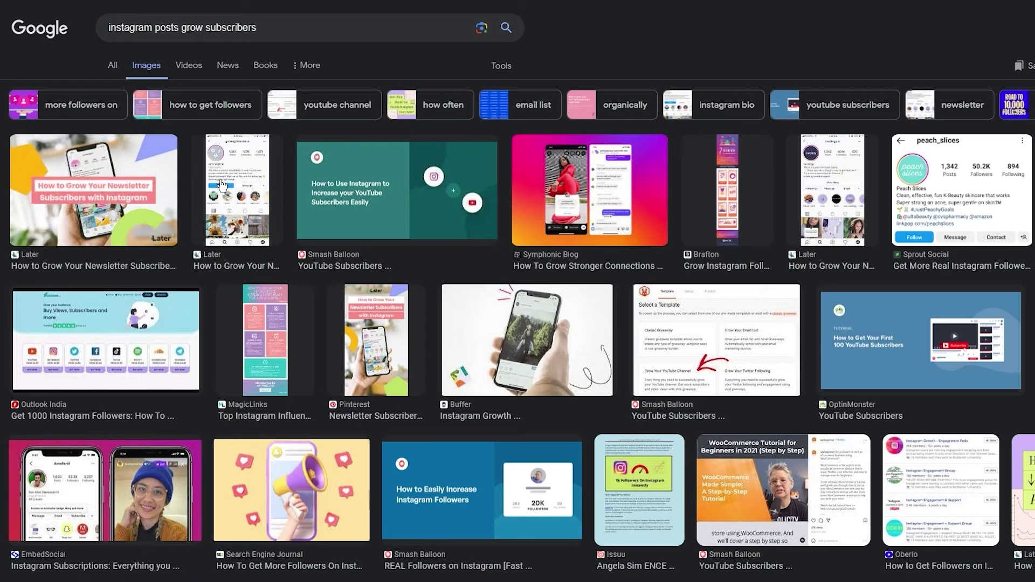
{"action": "left_click", "coordinate": [221, 184]}
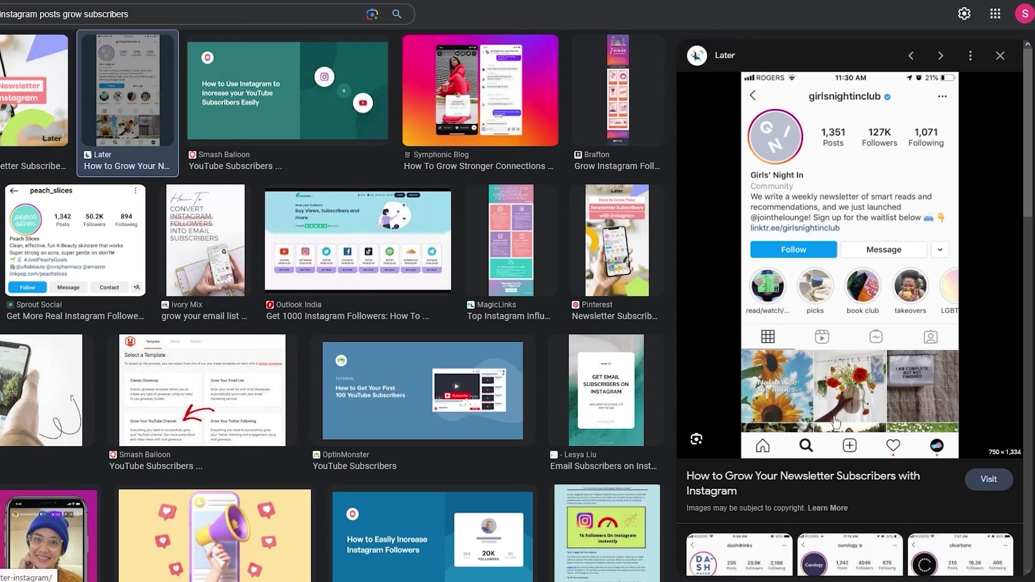
{"action": "left_click", "coordinate": [474, 146]}
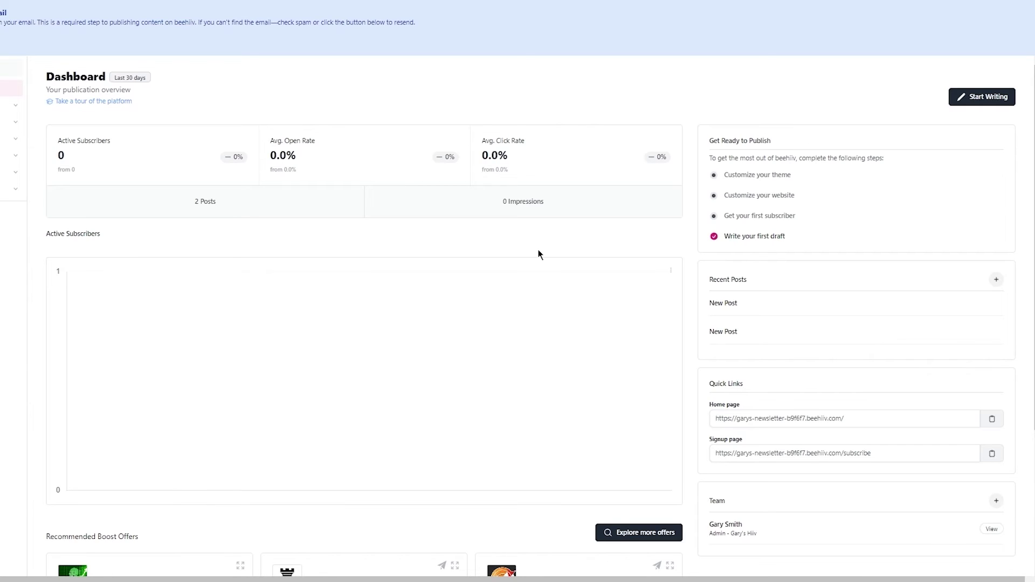
- Start another new post from the dashboard and go through its Email, Website, SEO and Delivery settings
{"action": "left_click", "coordinate": [962, 97]}
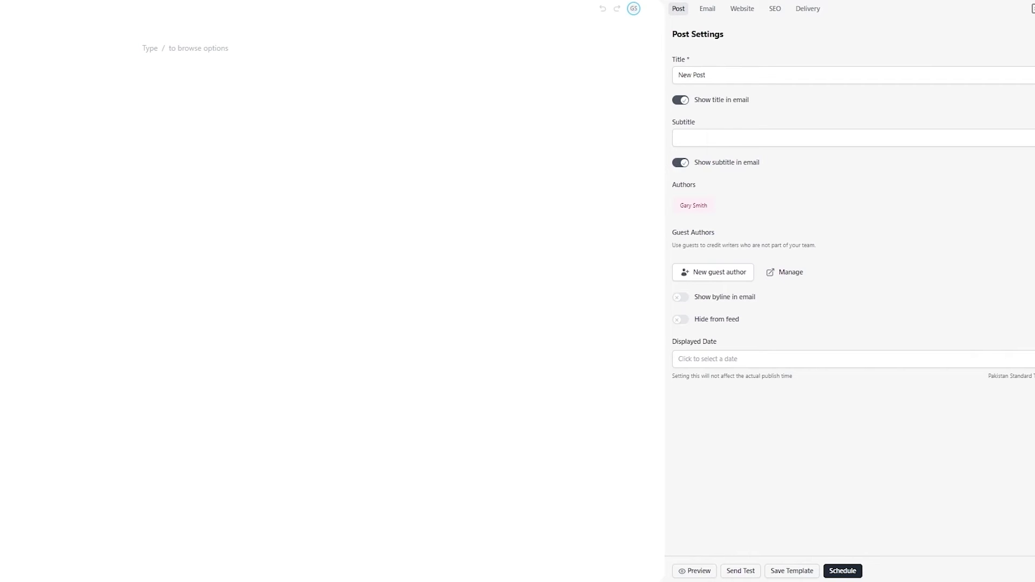
{"action": "left_click", "coordinate": [706, 8]}
{"action": "left_click", "coordinate": [733, 8]}
{"action": "left_click", "coordinate": [775, 9]}
{"action": "left_click", "coordinate": [807, 9]}
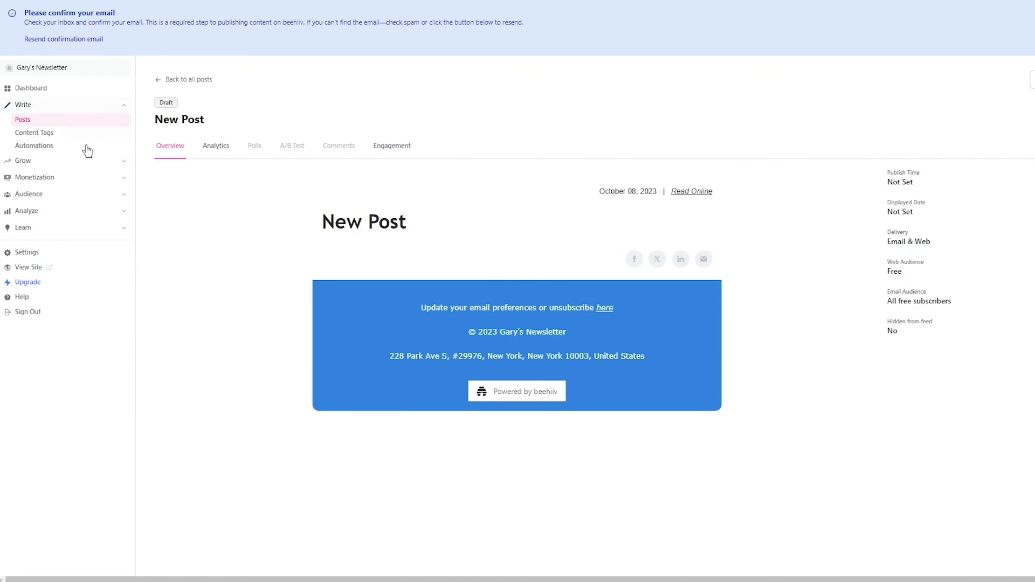
- Expand the Grow section to examine its features and return to the dashboard
{"action": "left_click", "coordinate": [78, 162]}
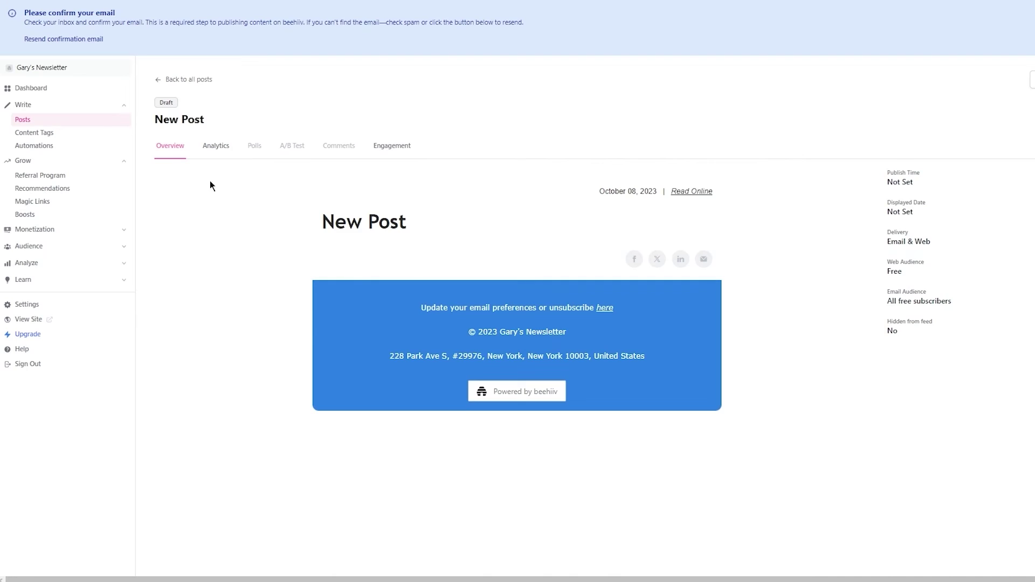
{"action": "left_click", "coordinate": [33, 89]}
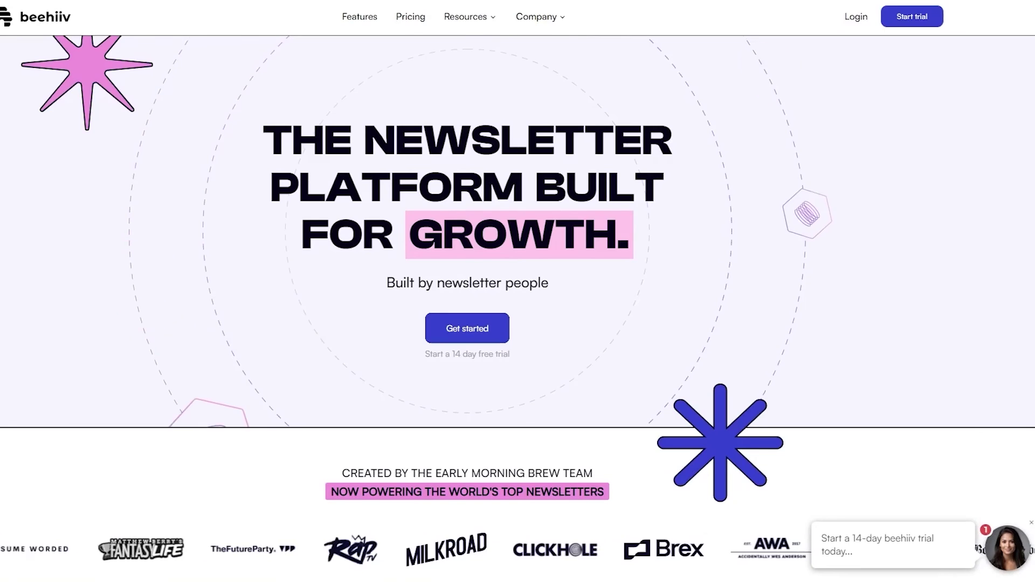
- Open the Pricing page of the beehiiv website and compare what the Launch, Grow and Scale plans include
{"action": "left_click", "coordinate": [465, 24]}
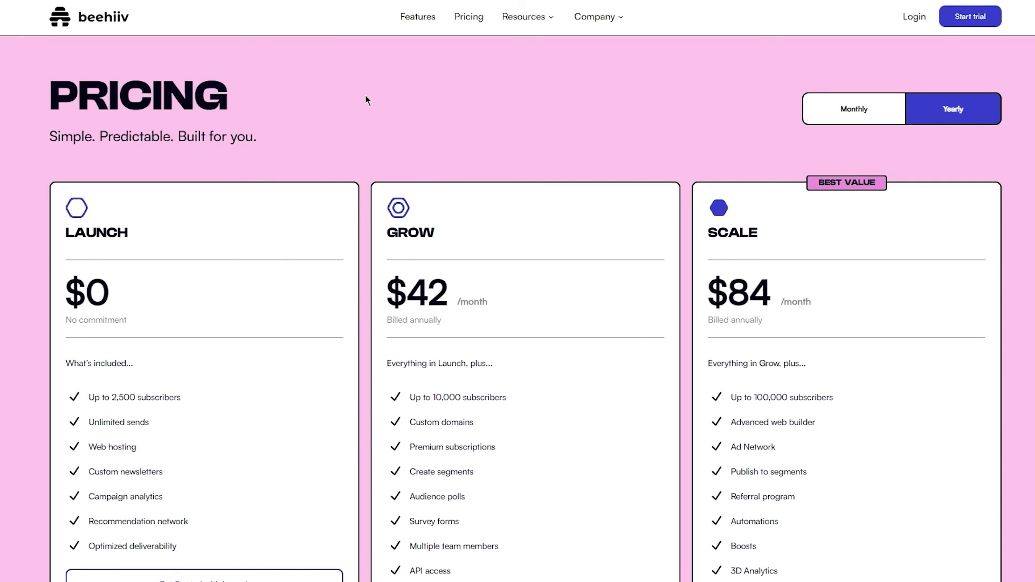
{"action": "scroll", "coordinate": [268, 365], "scroll_direction": "down", "scroll_amount": 2}
{"action": "scroll", "coordinate": [268, 365], "scroll_direction": "up", "scroll_amount": 1}
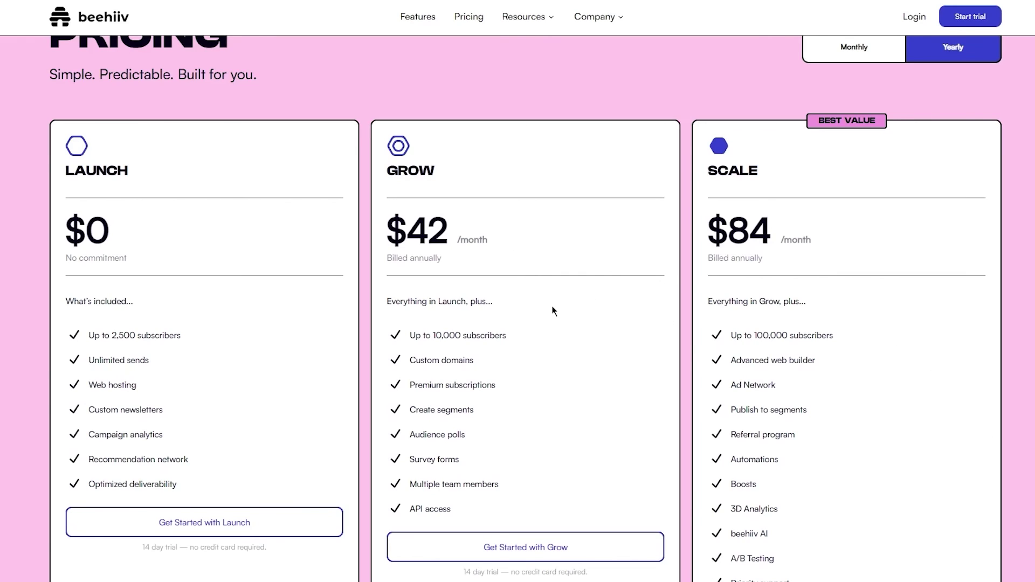
{"action": "scroll", "coordinate": [554, 310], "scroll_direction": "down", "scroll_amount": 1}
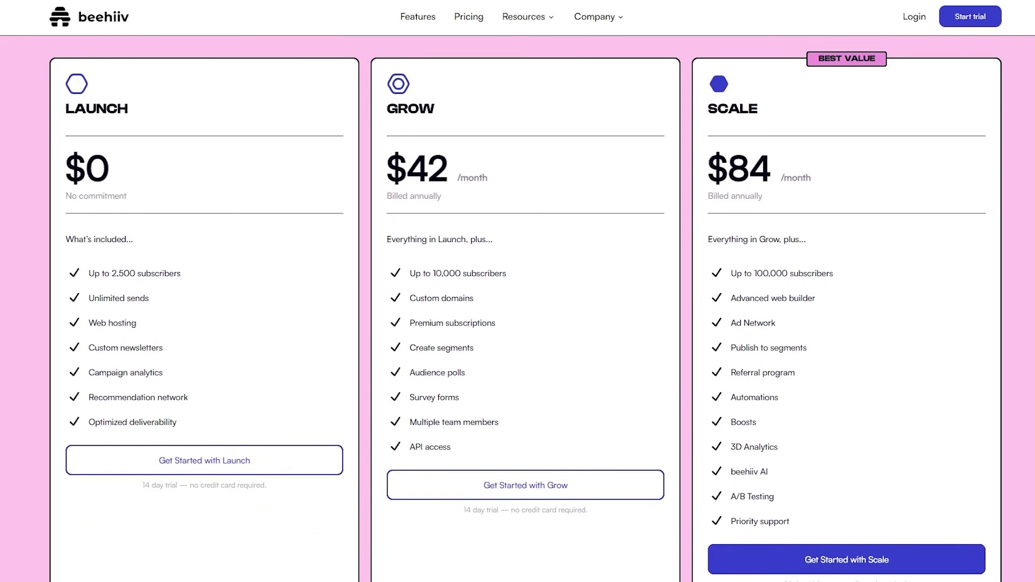